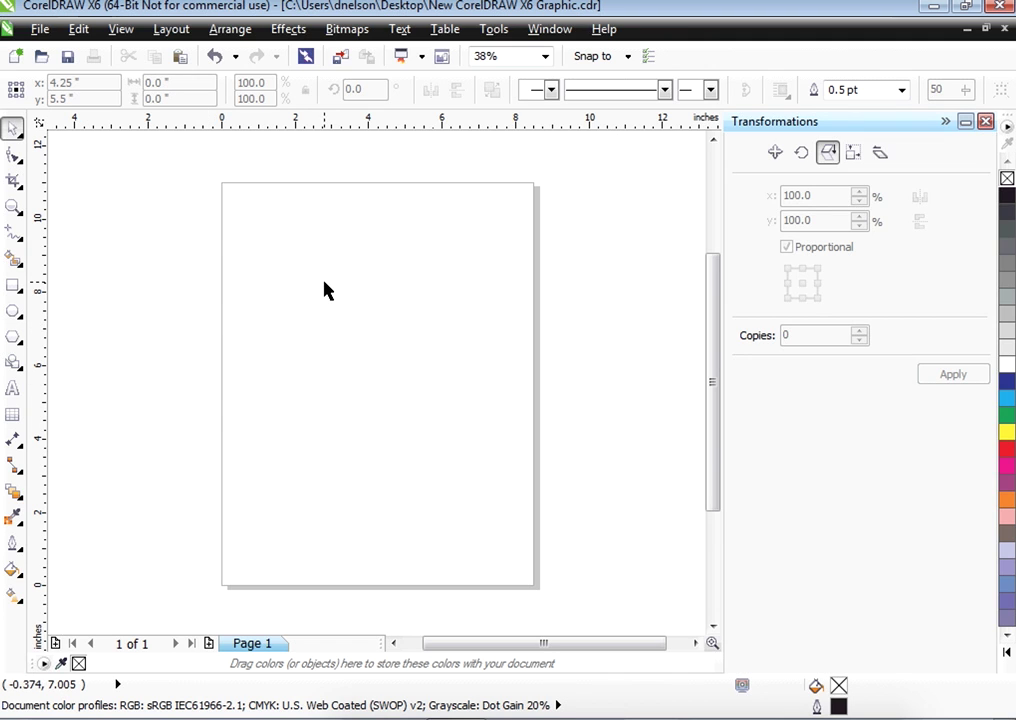
# - Type 'Nelson' near the top of the page and scale it to about 136.9 pt, spanning most of the width
pyautogui.click(13, 390)
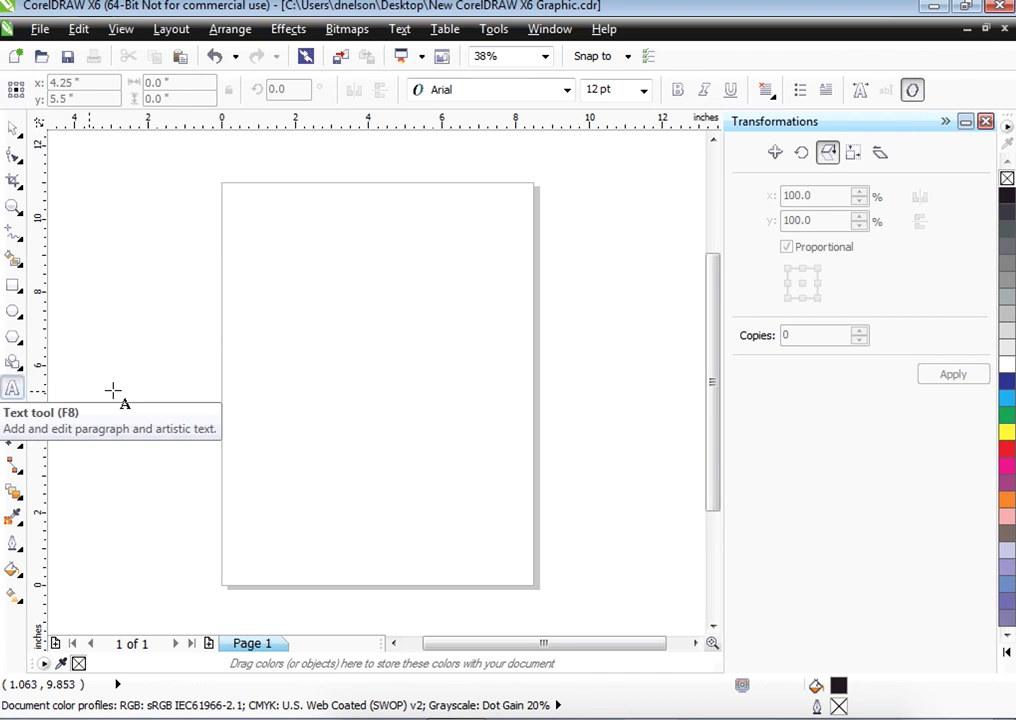
pyautogui.click(259, 228)
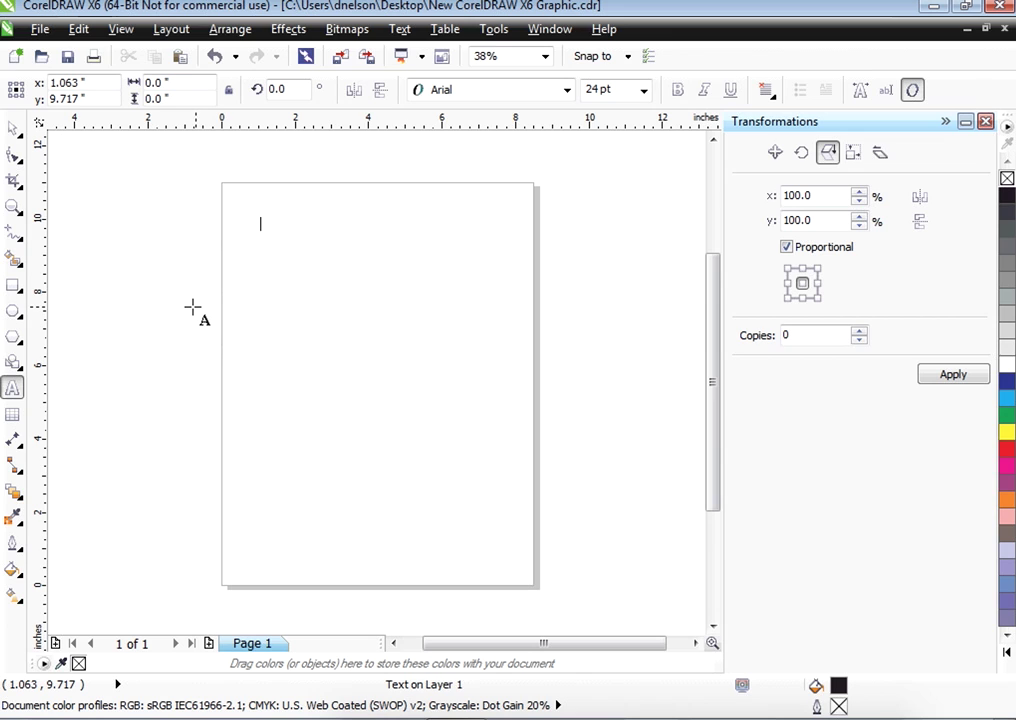
pyautogui.write('Nelson')
pyautogui.press('Escape')
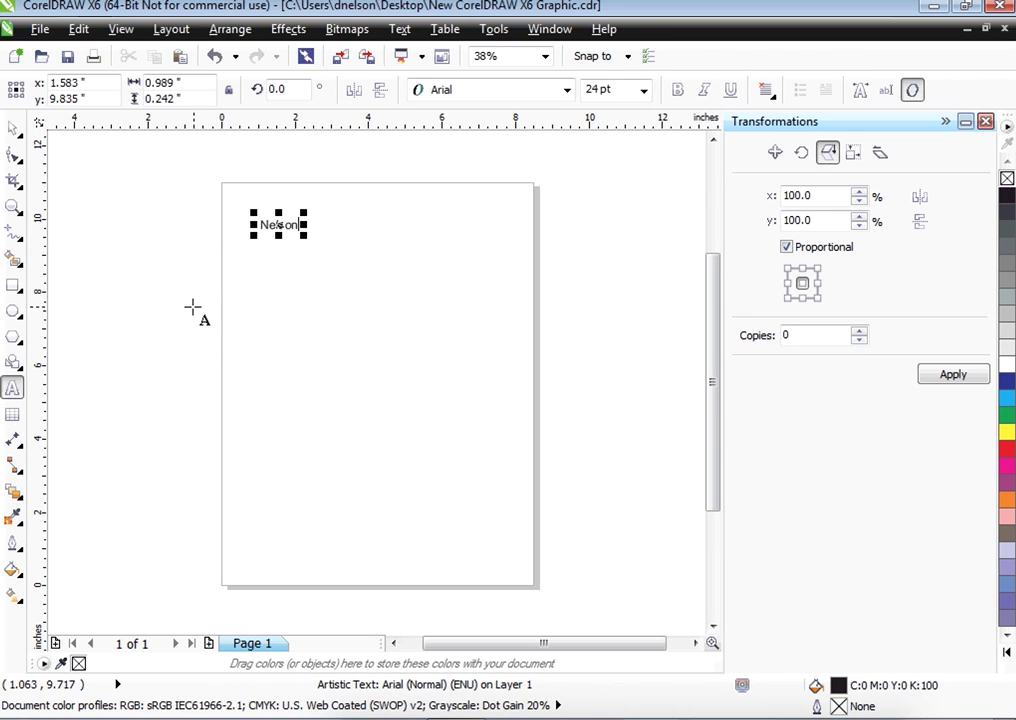
pyautogui.click(13, 128)
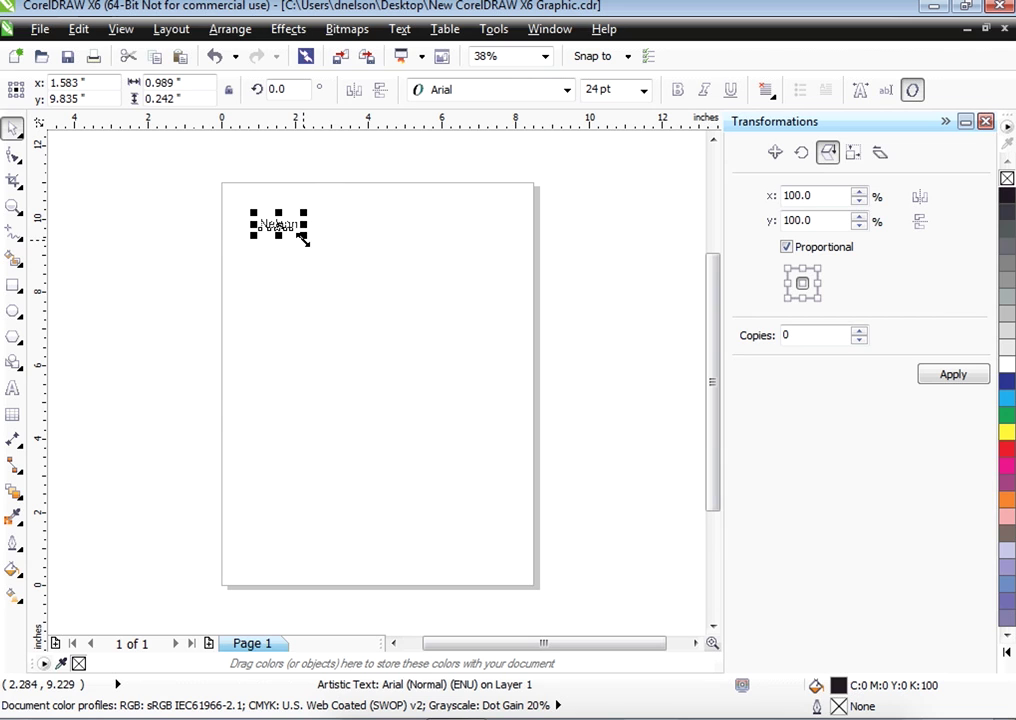
pyautogui.moveTo(308, 232); pyautogui.dragTo(478, 326)
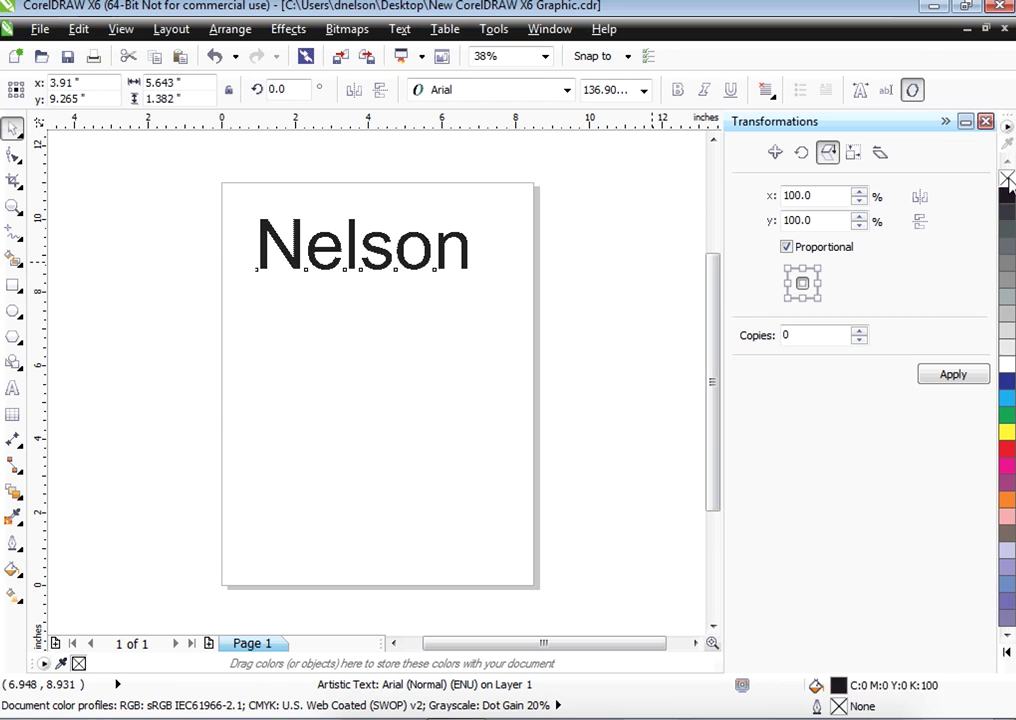
# - Give the Nelson text no fill and a Hairline outline width
pyautogui.click(1007, 178)
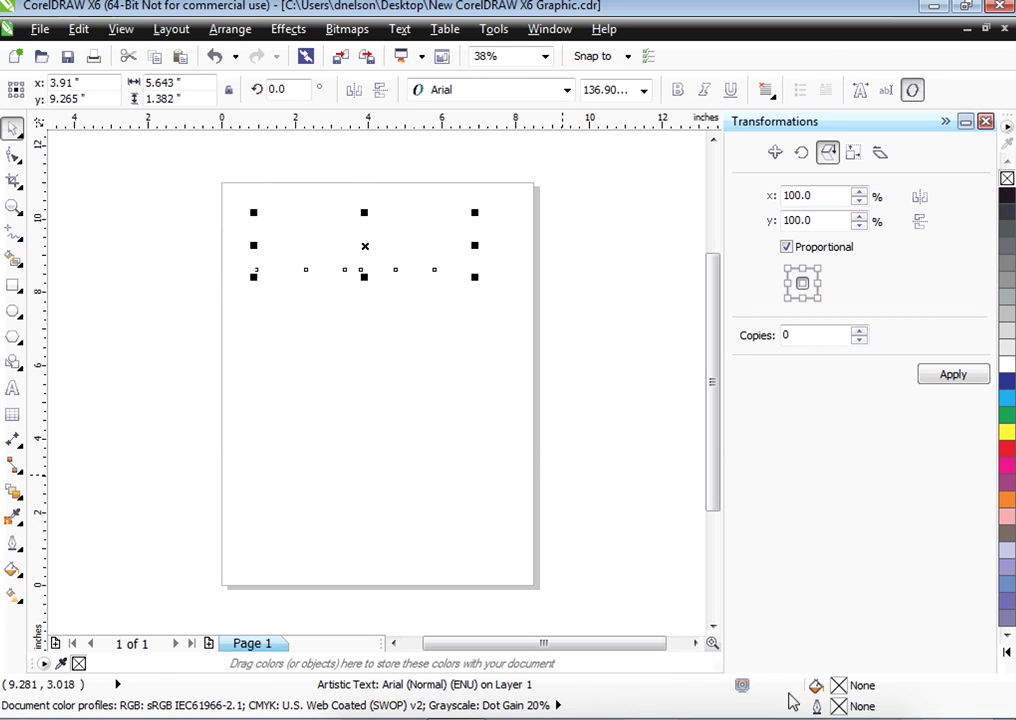
pyautogui.doubleClick(843, 708)
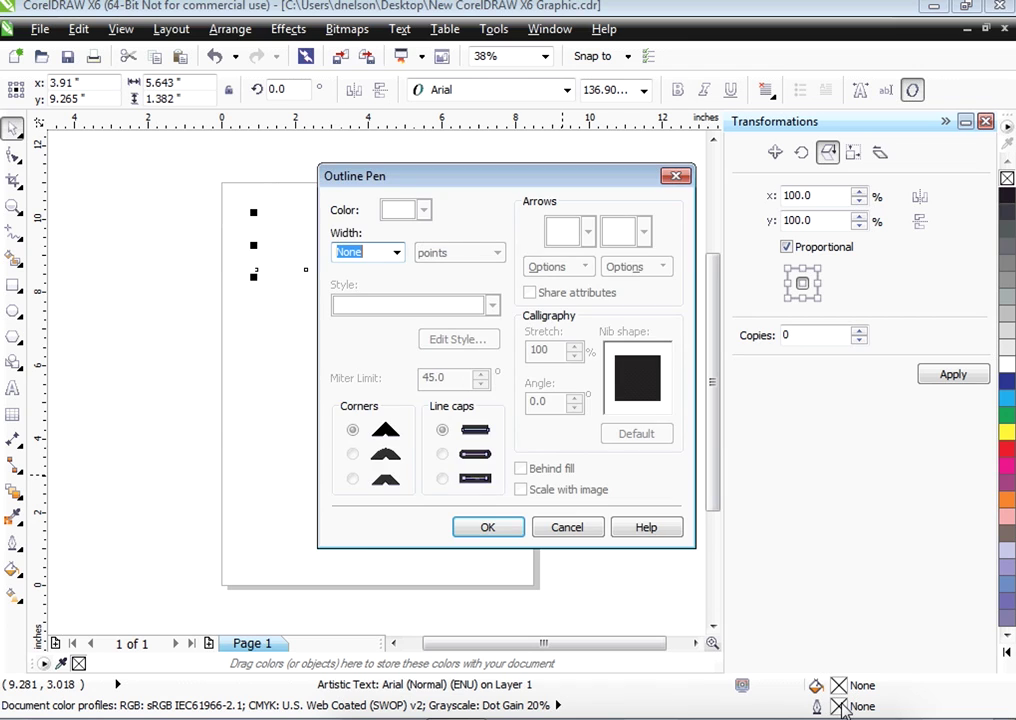
pyautogui.click(397, 256)
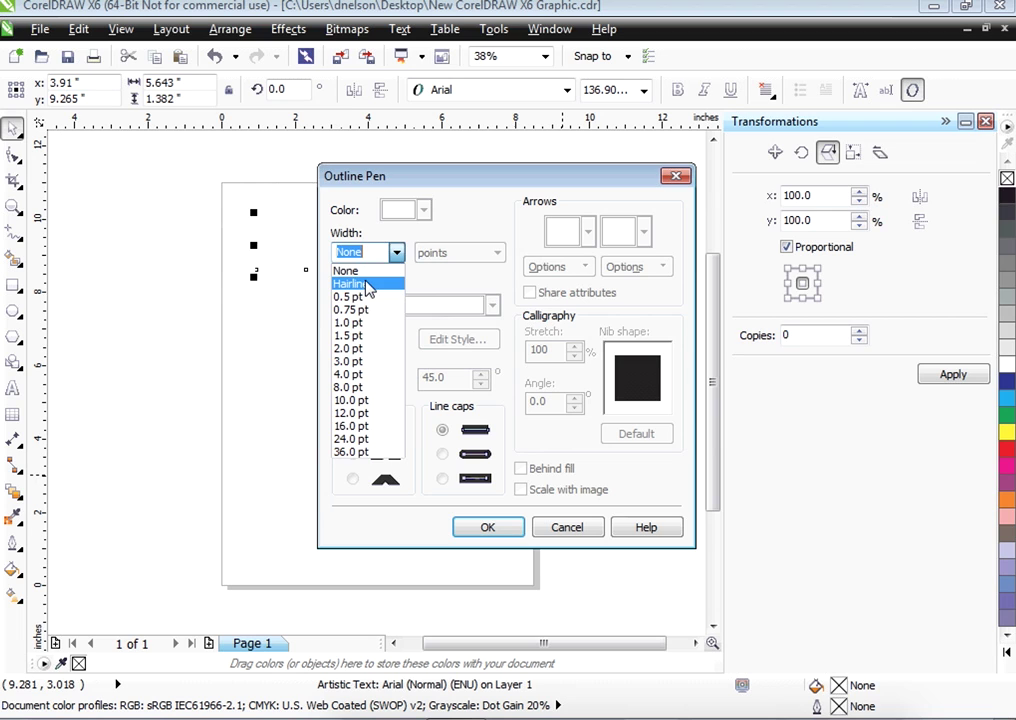
pyautogui.click(368, 286)
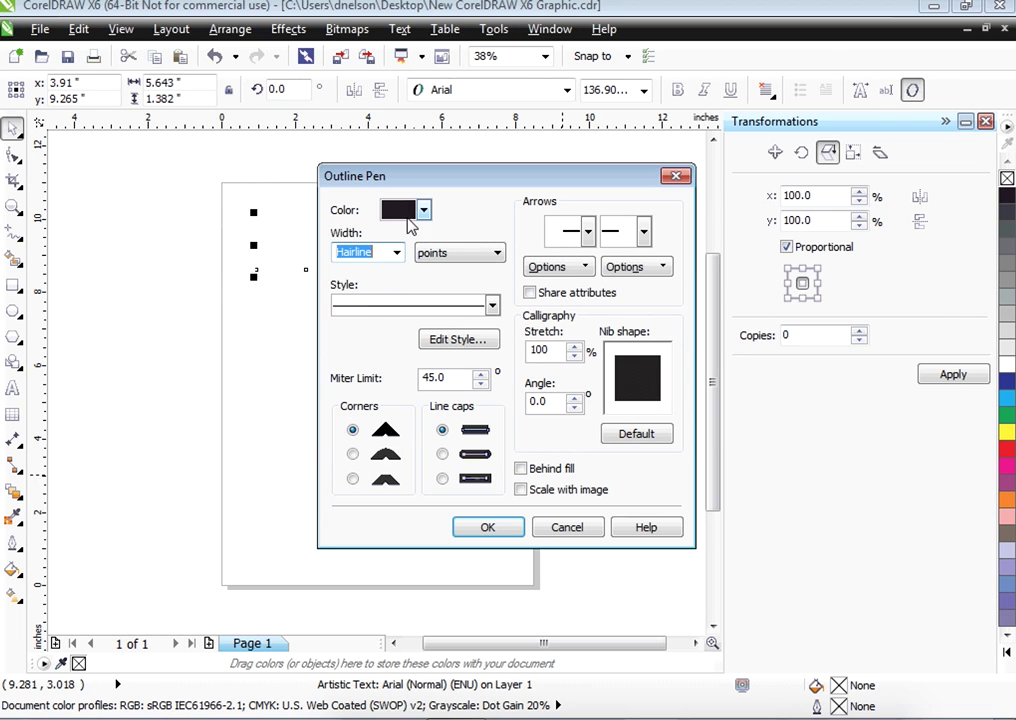
pyautogui.click(489, 530)
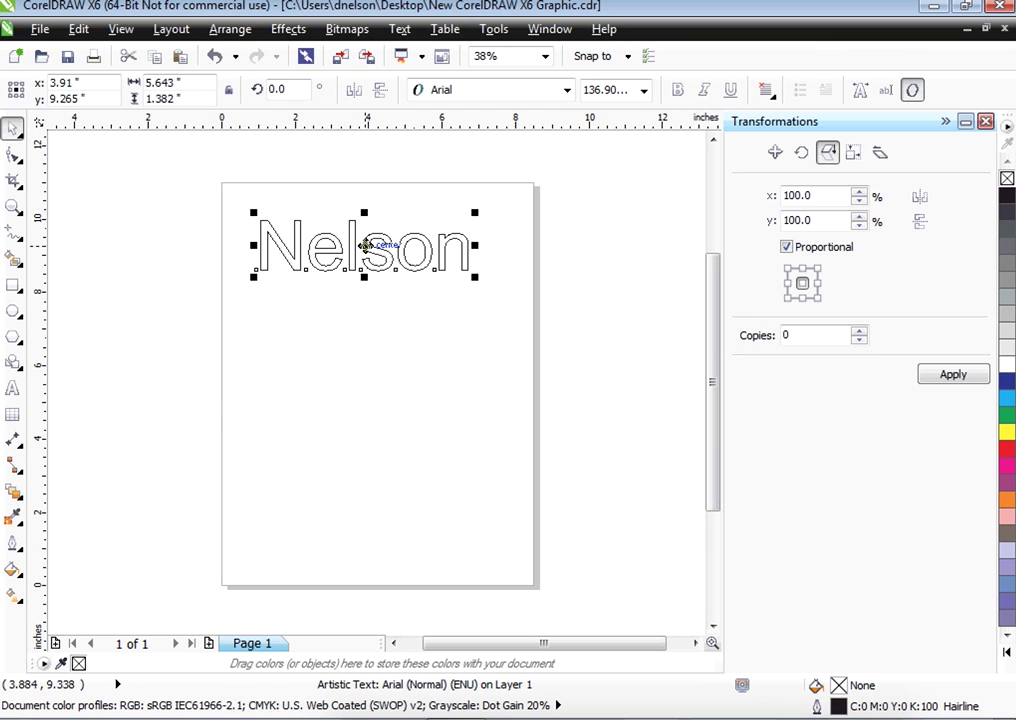
# - Convert the Nelson text to curves and inspect its nodes with the Shape tool
pyautogui.rightClick(366, 245)
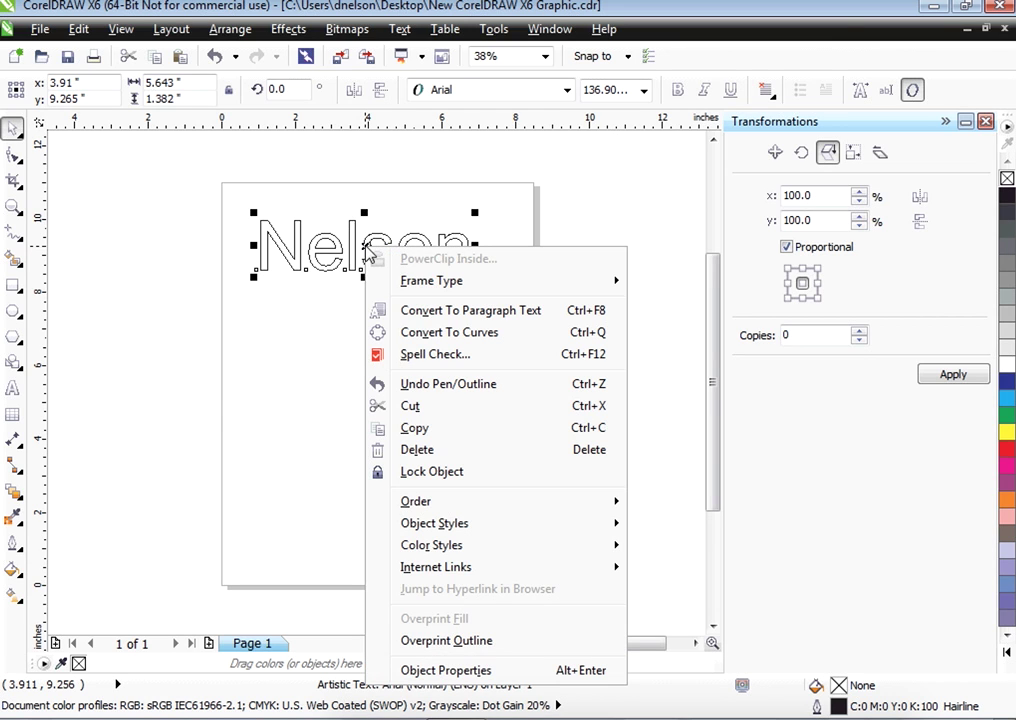
pyautogui.click(485, 335)
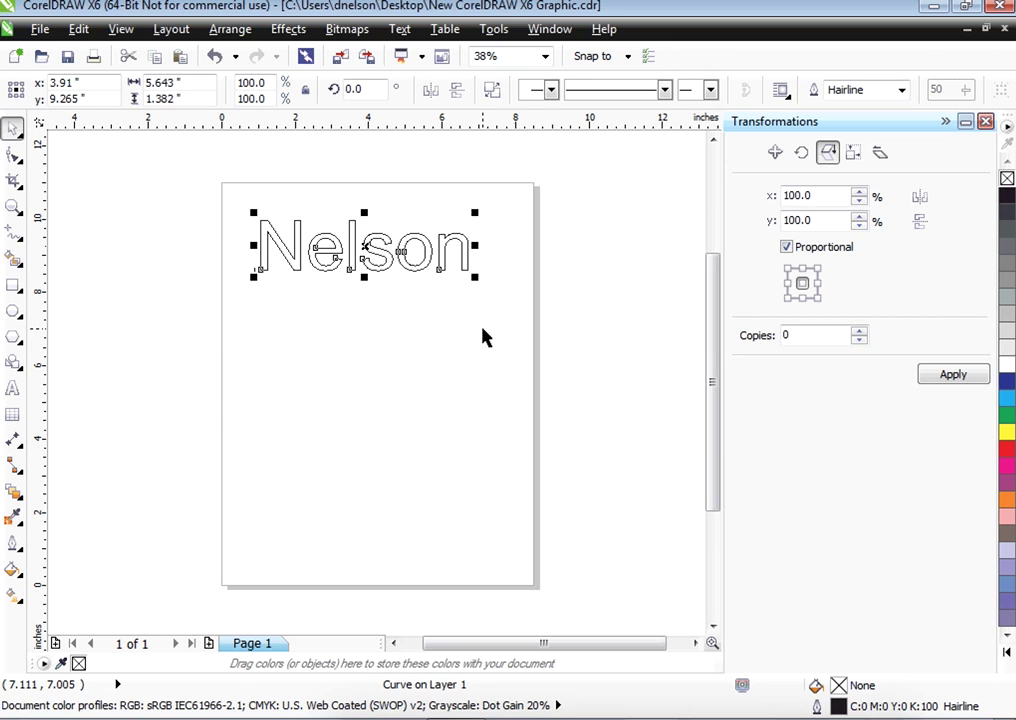
pyautogui.click(325, 315)
pyautogui.click(336, 256)
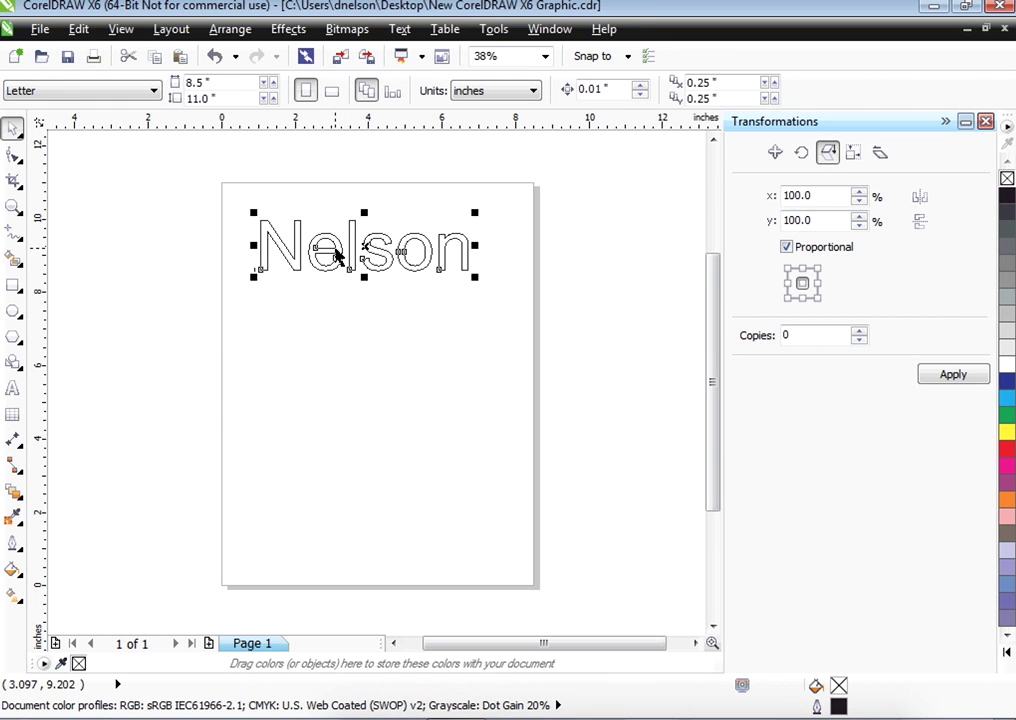
pyautogui.press('F10')
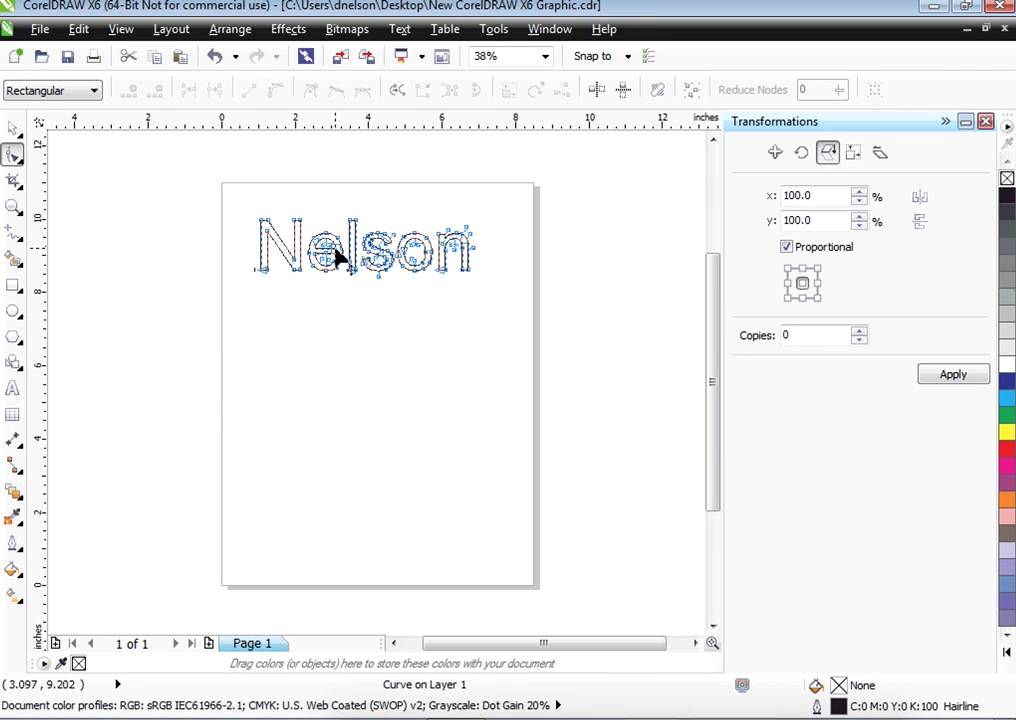
pyautogui.click(336, 332)
pyautogui.click(13, 129)
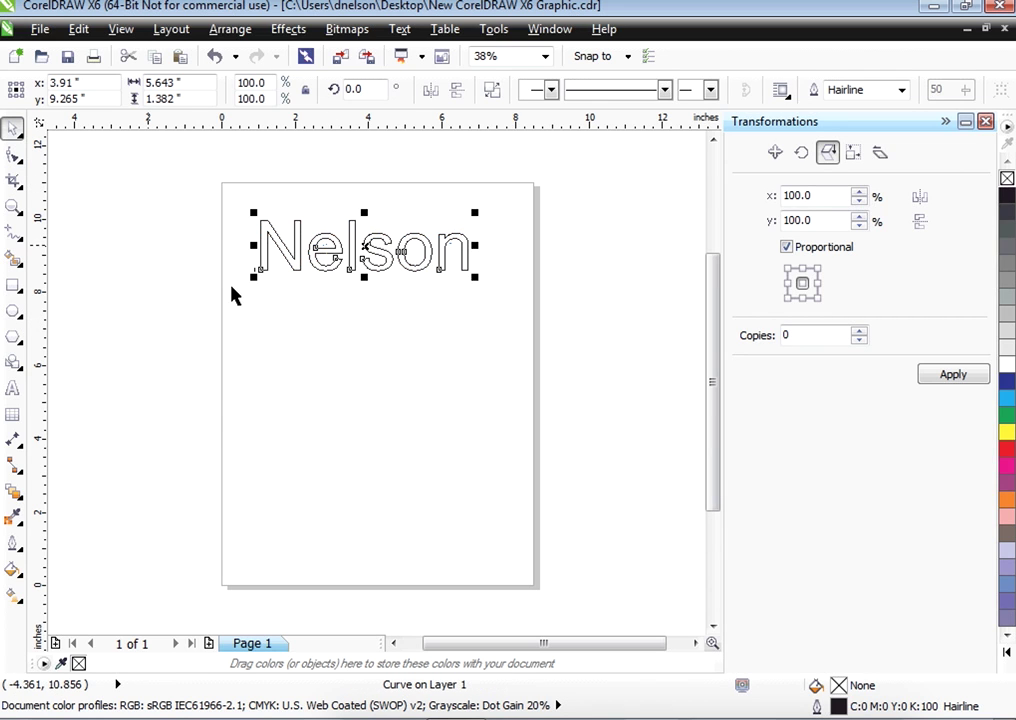
pyautogui.click(378, 325)
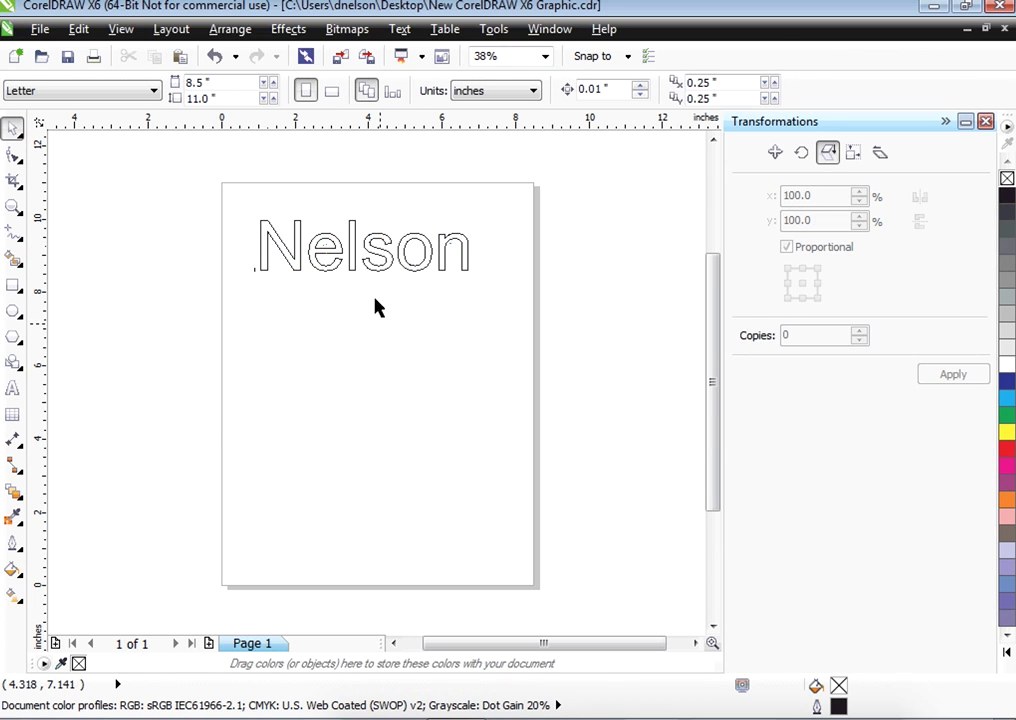
# - Import the flame image 9cRGdrKce.png from Pictures and place it just below Nelson
pyautogui.rightClick(356, 424)
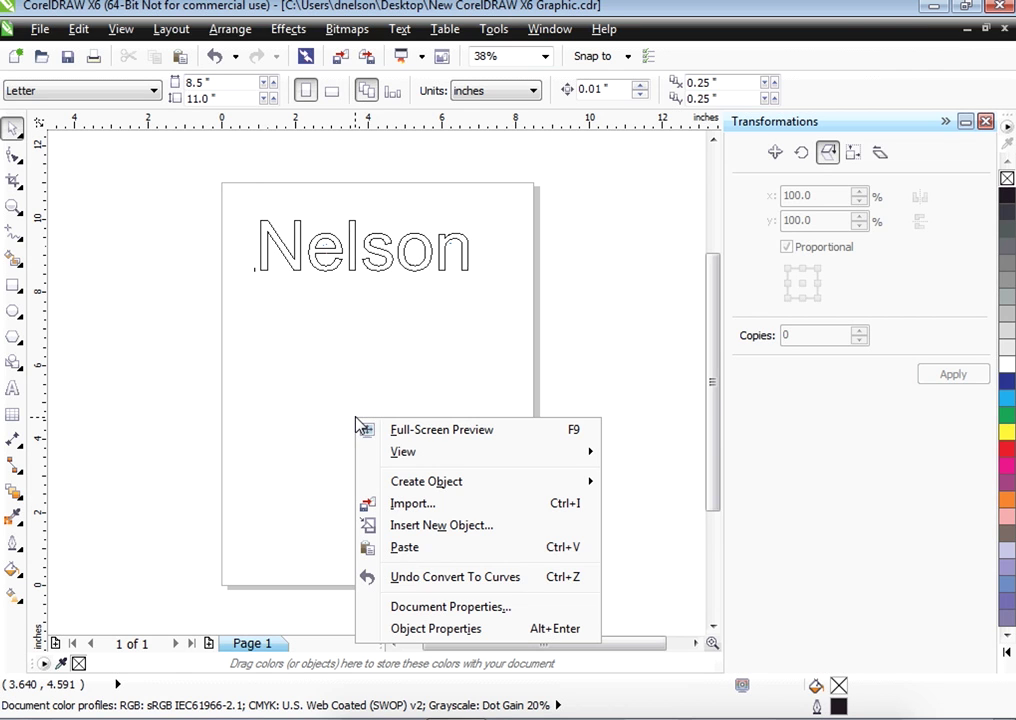
pyautogui.click(424, 508)
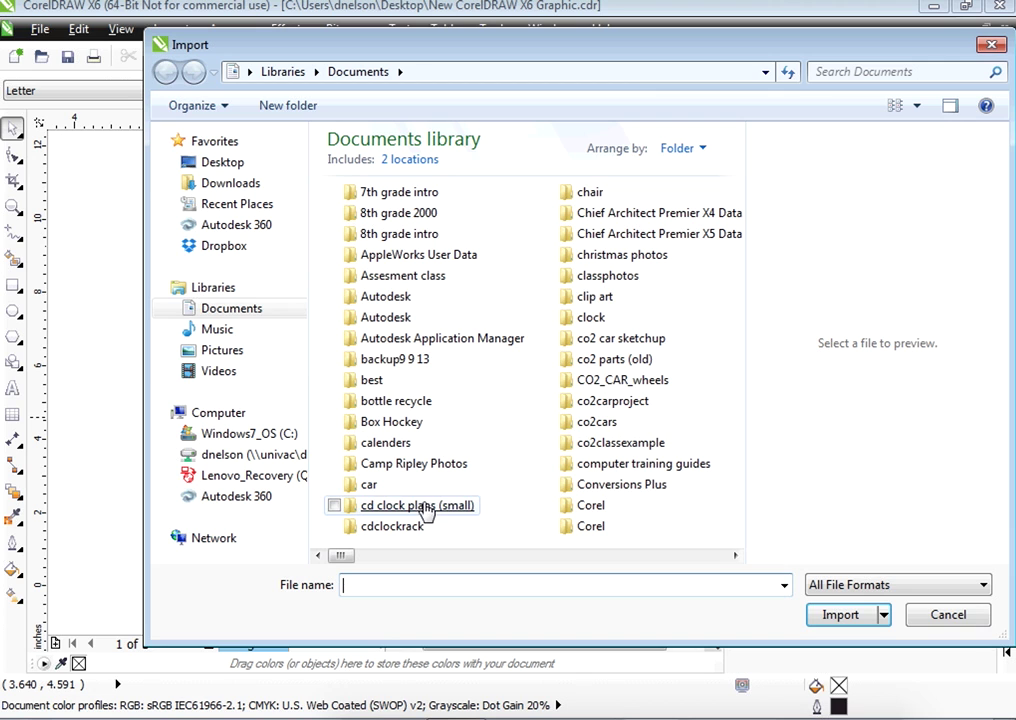
pyautogui.click(212, 350)
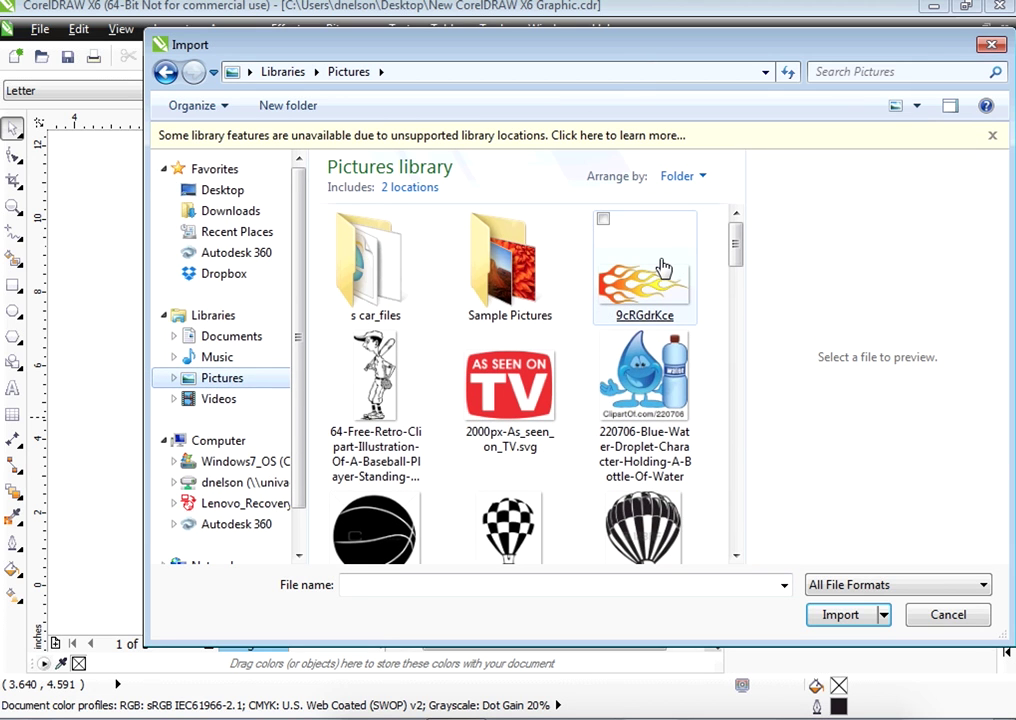
pyautogui.doubleClick(646, 275)
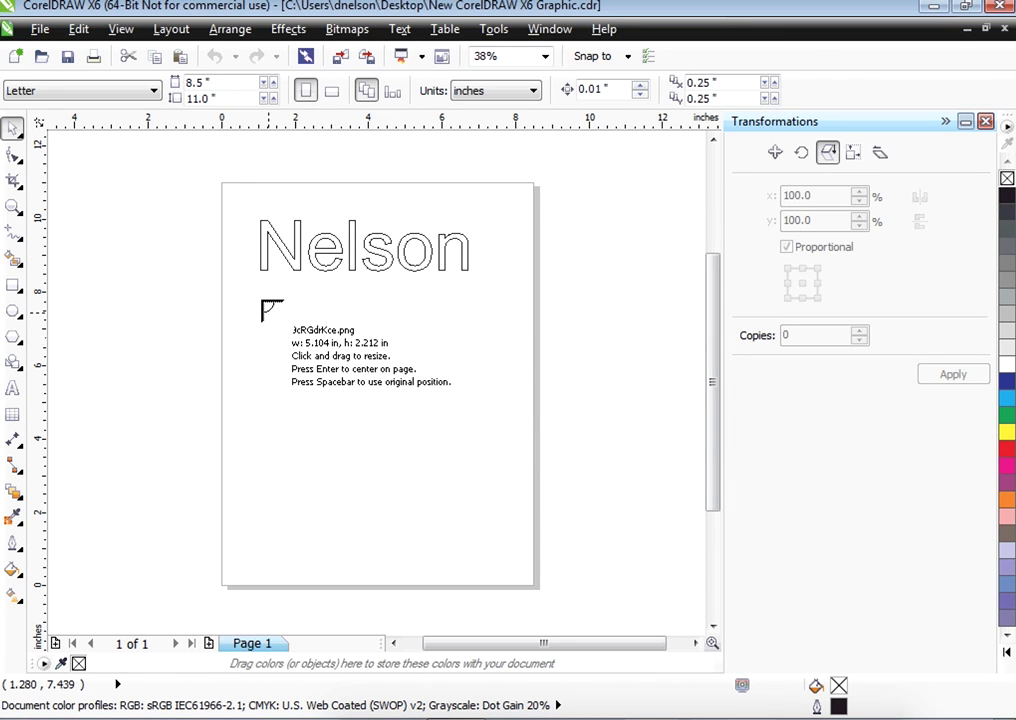
pyautogui.click(260, 295)
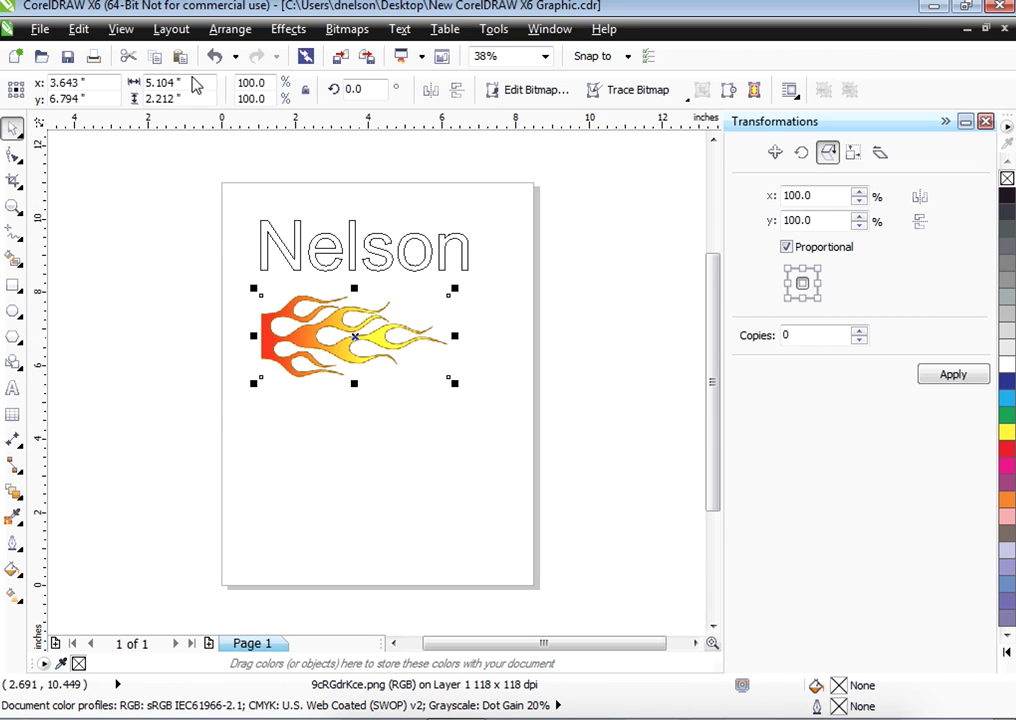
pyautogui.click(122, 30)
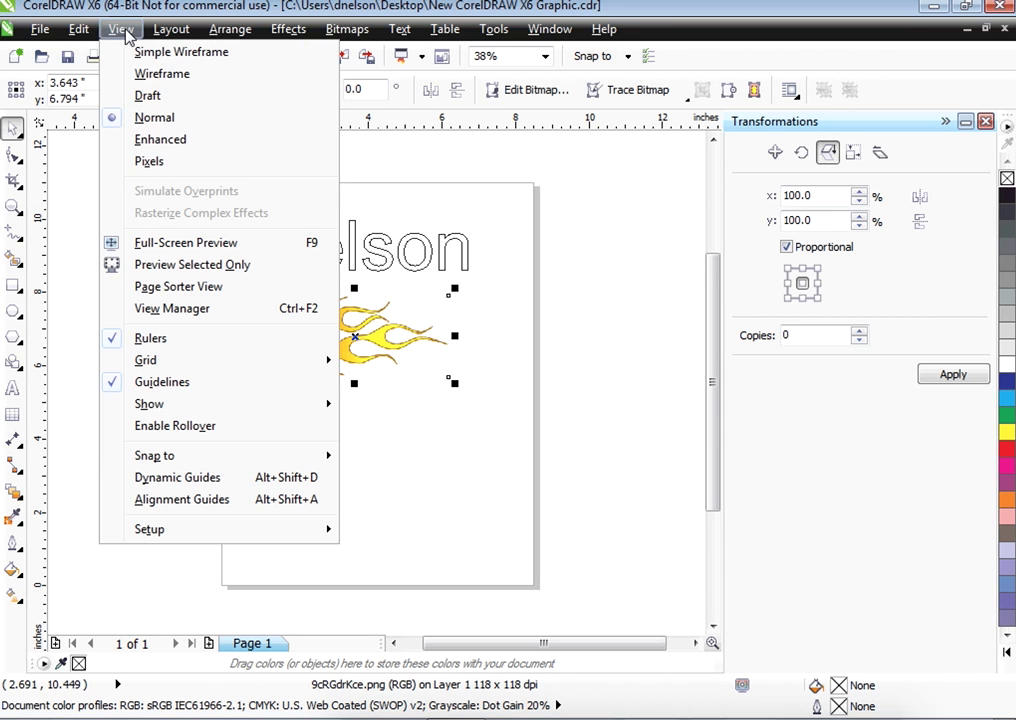
pyautogui.click(152, 75)
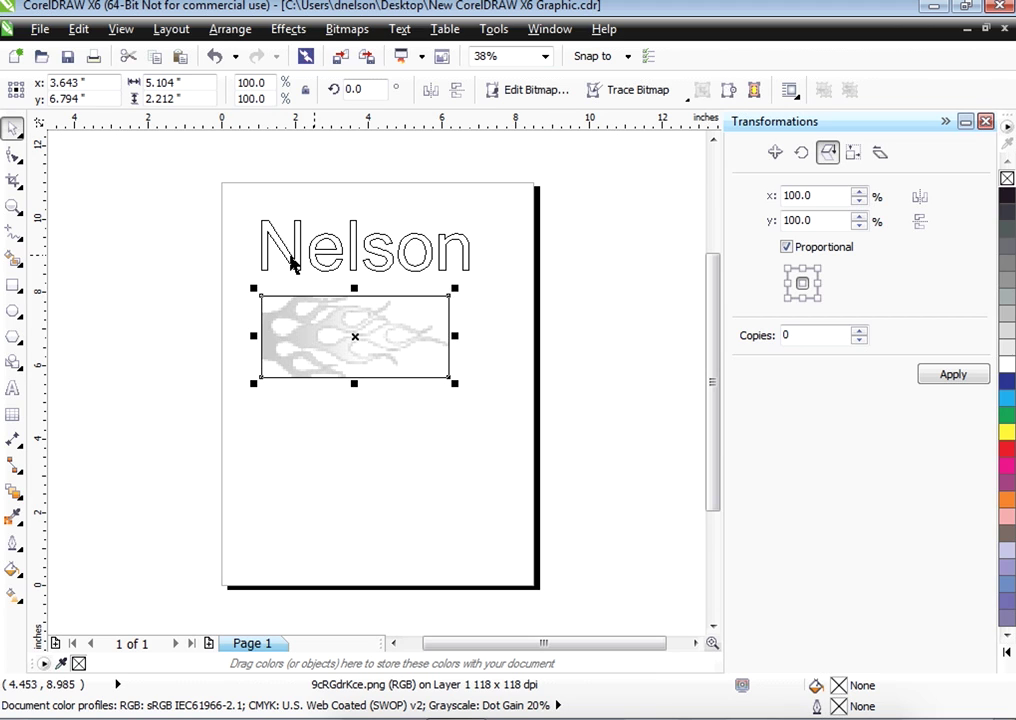
pyautogui.click(121, 29)
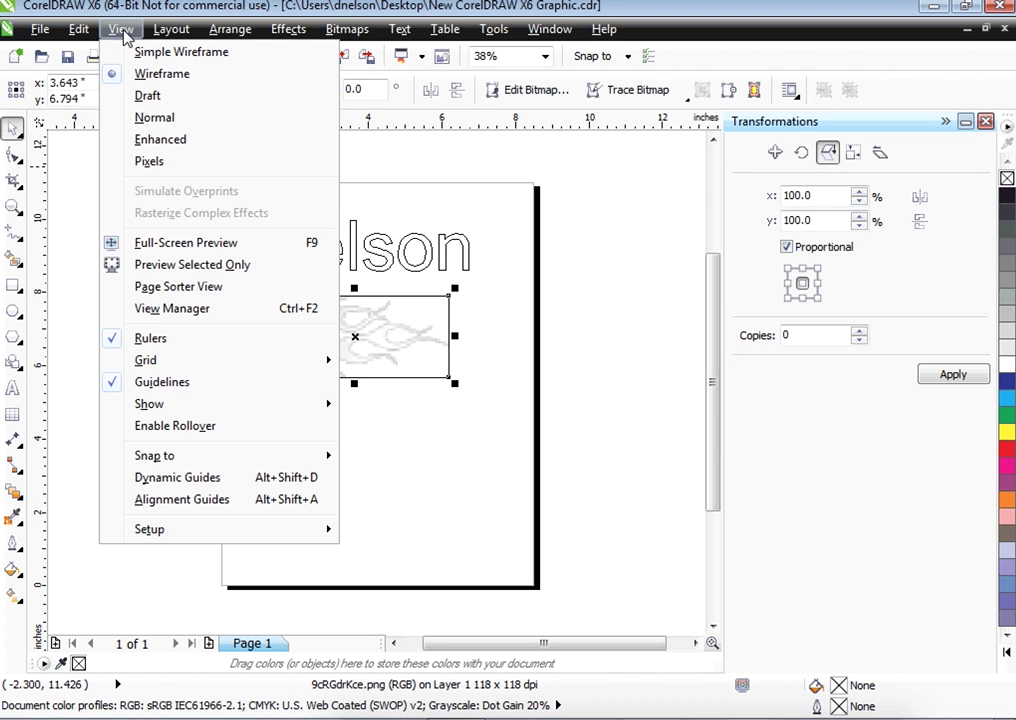
pyautogui.click(140, 132)
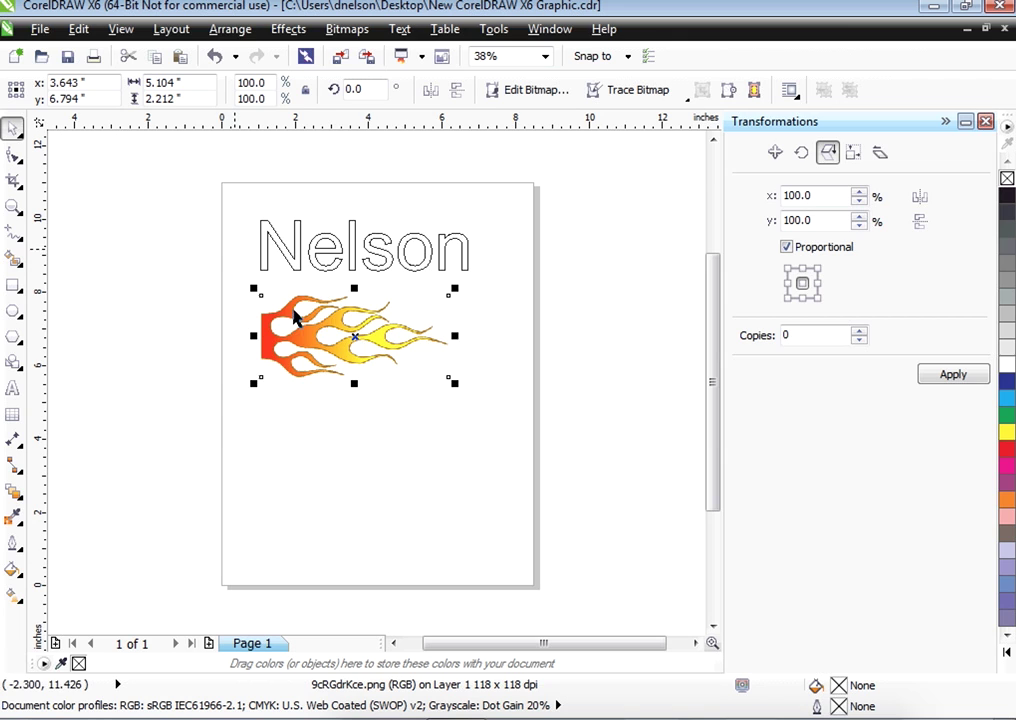
# - Trace the flame bitmap into vector curves and drop the traced flame below the original
pyautogui.rightClick(354, 338)
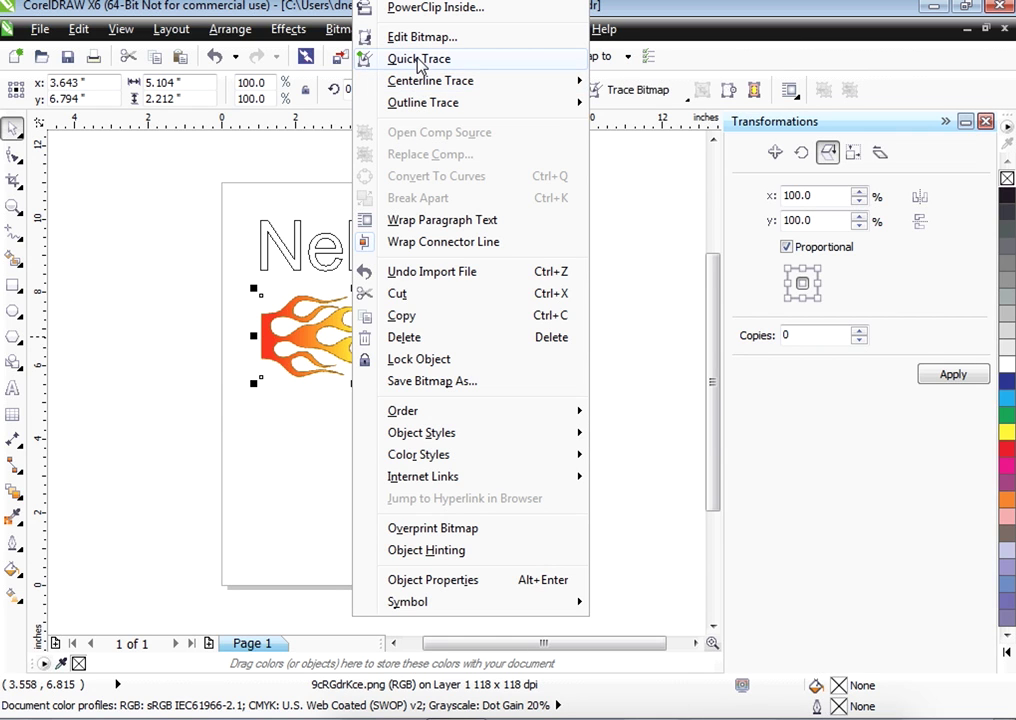
pyautogui.click(418, 60)
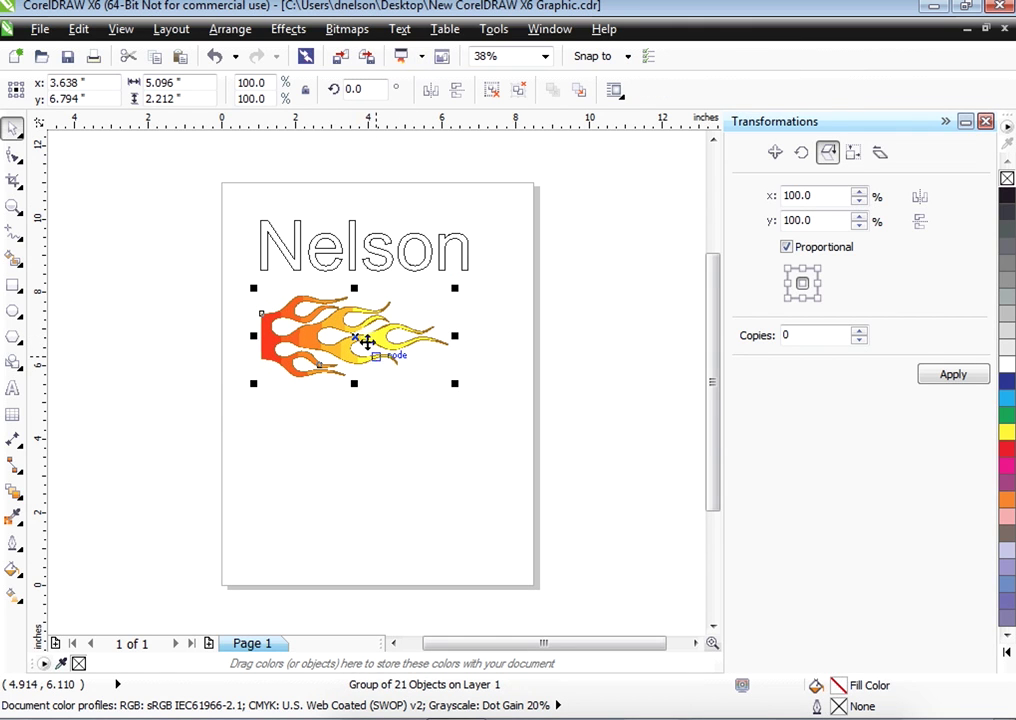
pyautogui.moveTo(357, 335); pyautogui.dragTo(356, 465)
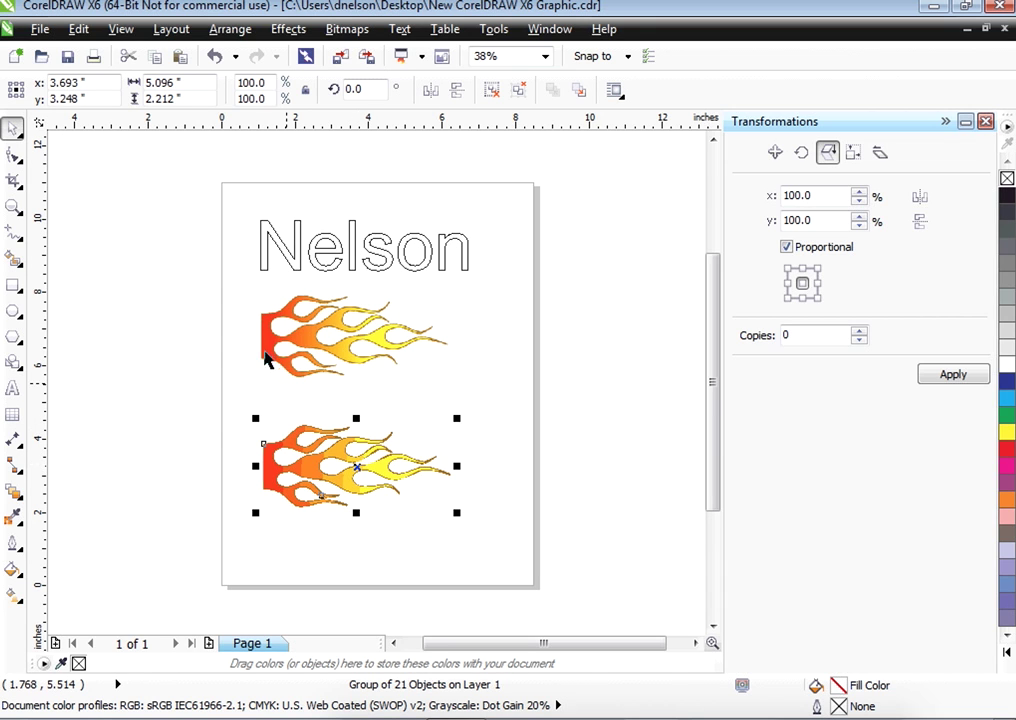
pyautogui.click(197, 274)
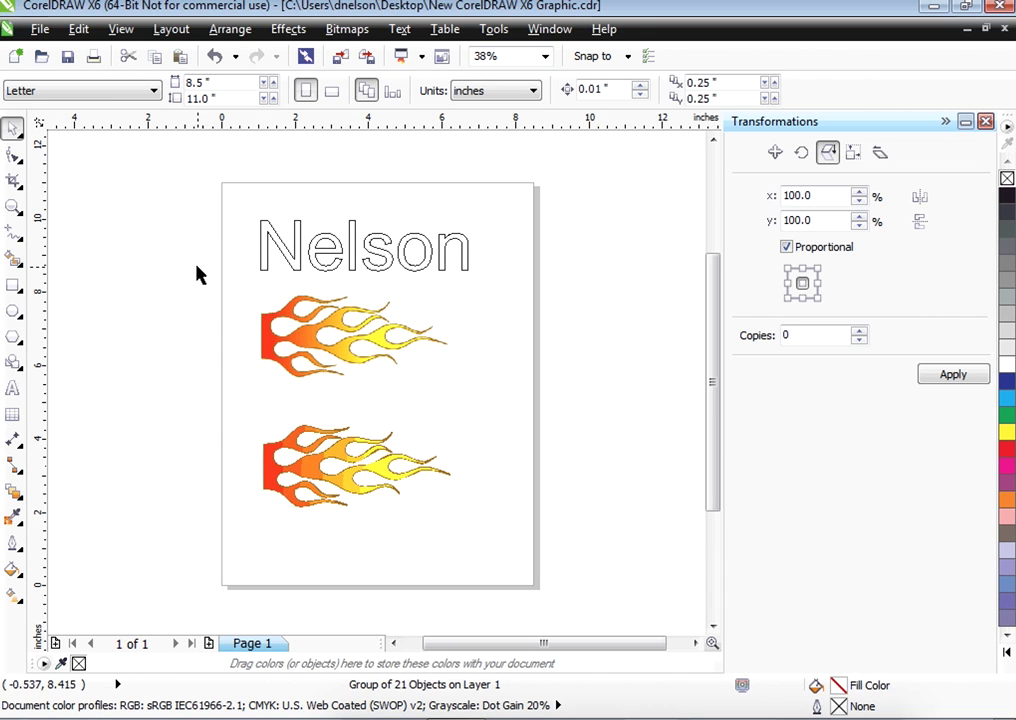
# - Preview the drawing in wireframe, return to Normal view, and select the original flame bitmap
pyautogui.click(117, 33)
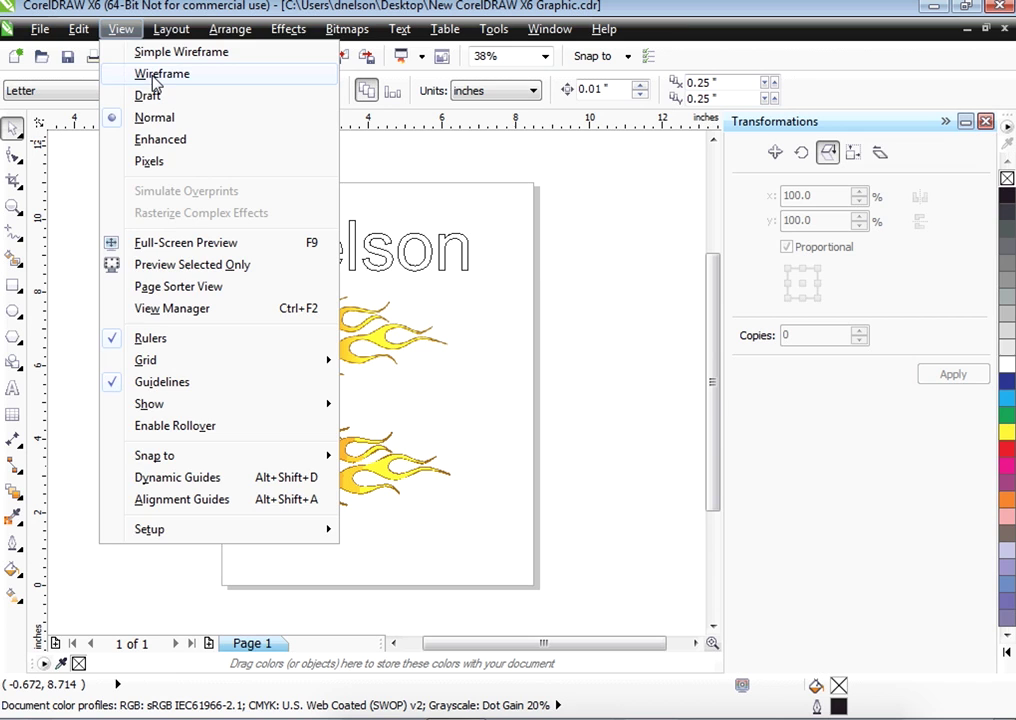
pyautogui.click(155, 76)
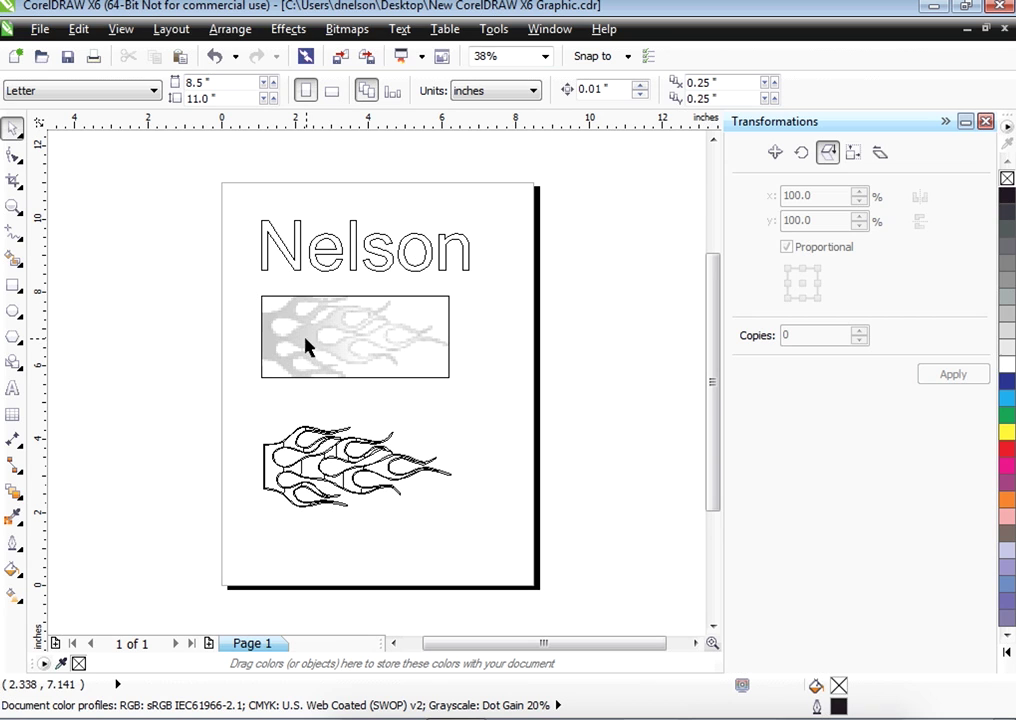
pyautogui.click(120, 30)
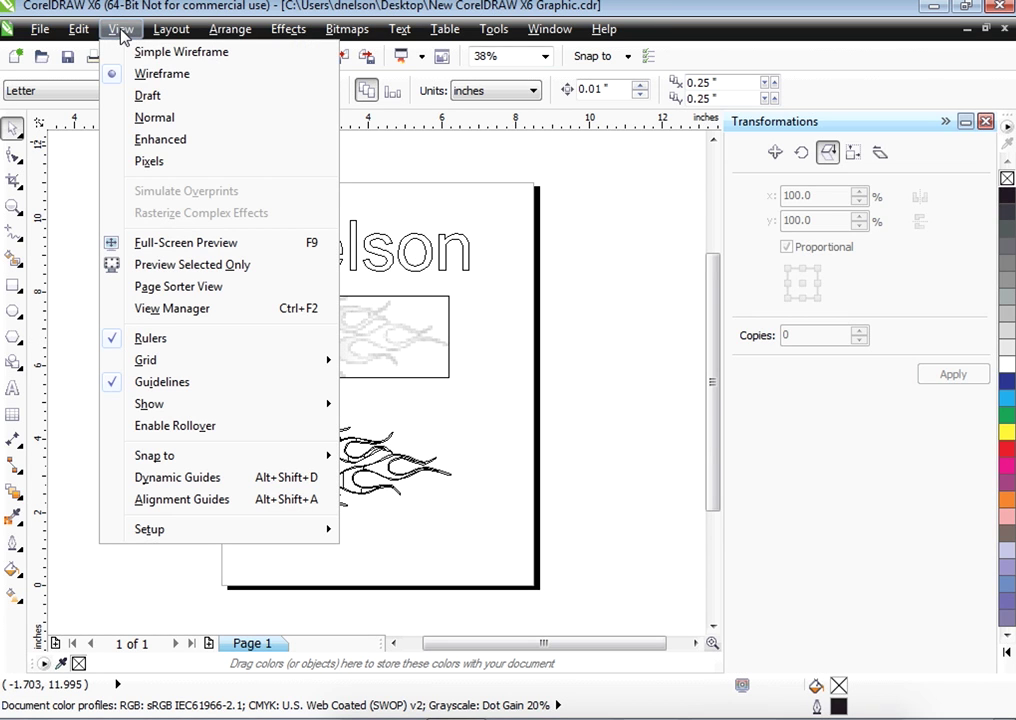
pyautogui.click(138, 118)
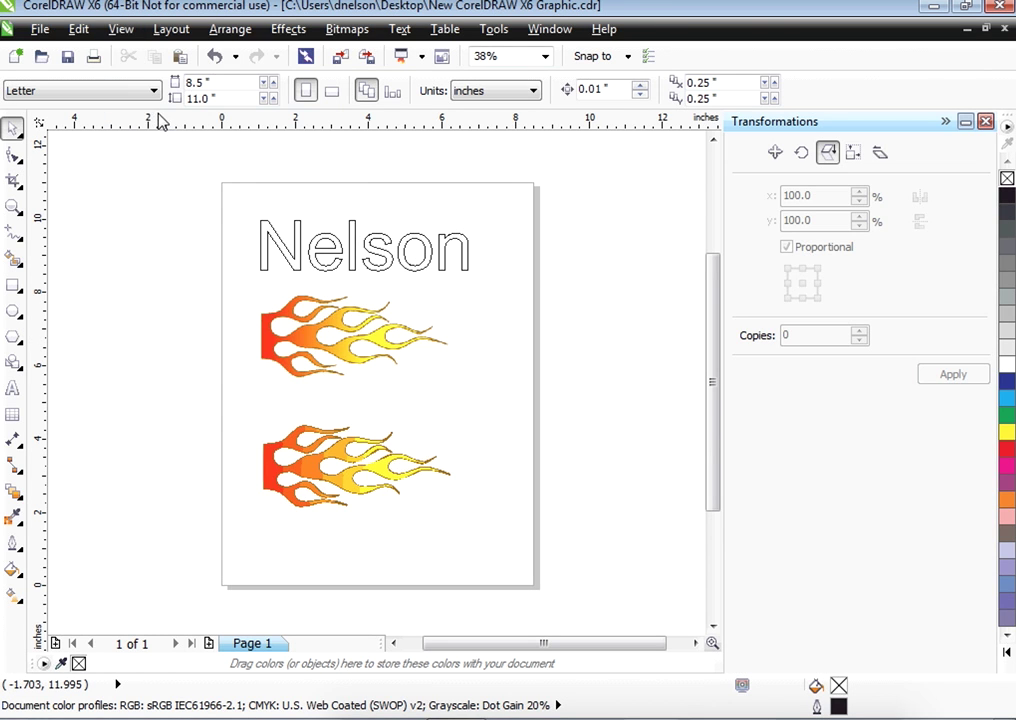
pyautogui.click(335, 323)
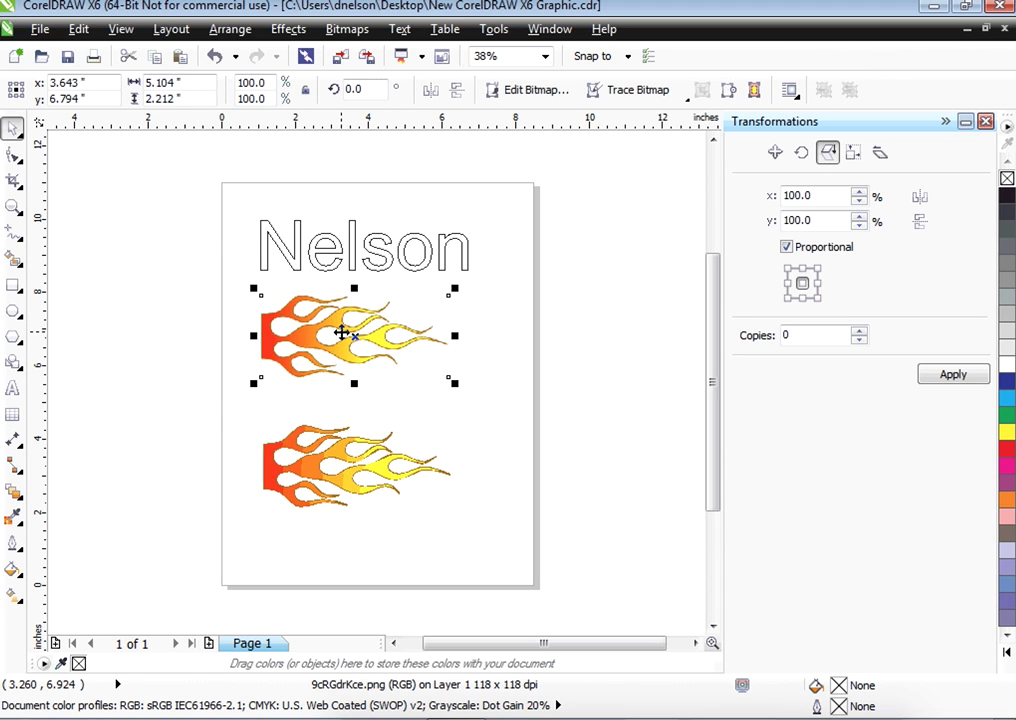
# - Delete the original flame bitmap and move the 21-object traced flame group up beneath Nelson
pyautogui.rightClick(340, 331)
pyautogui.click(392, 337)
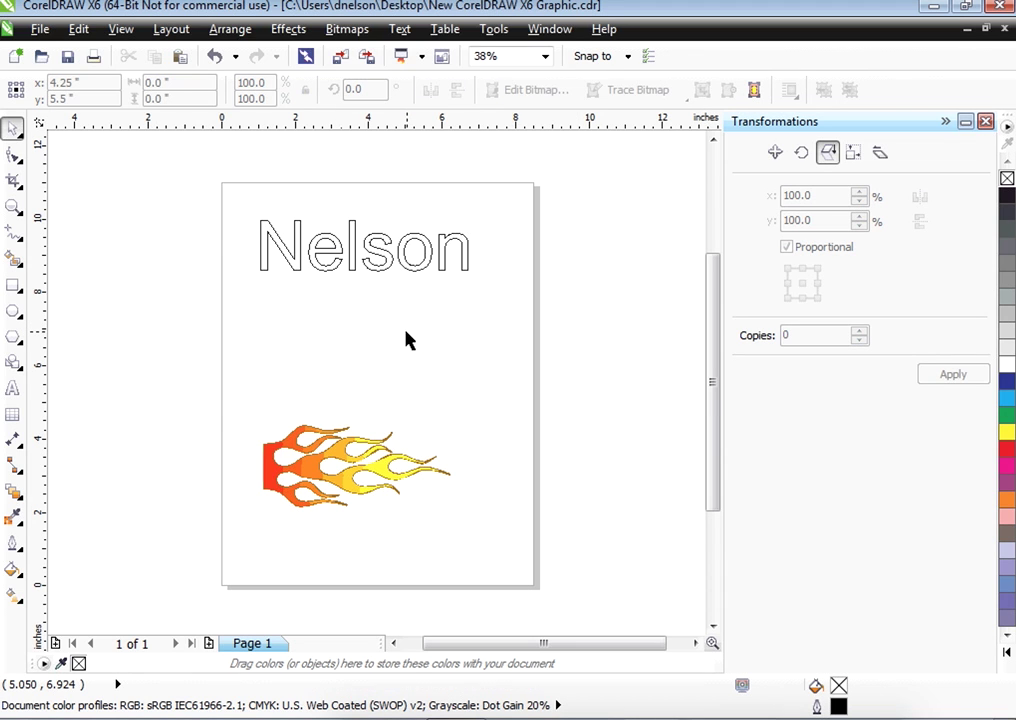
pyautogui.click(320, 462)
pyautogui.moveTo(358, 469); pyautogui.dragTo(370, 329)
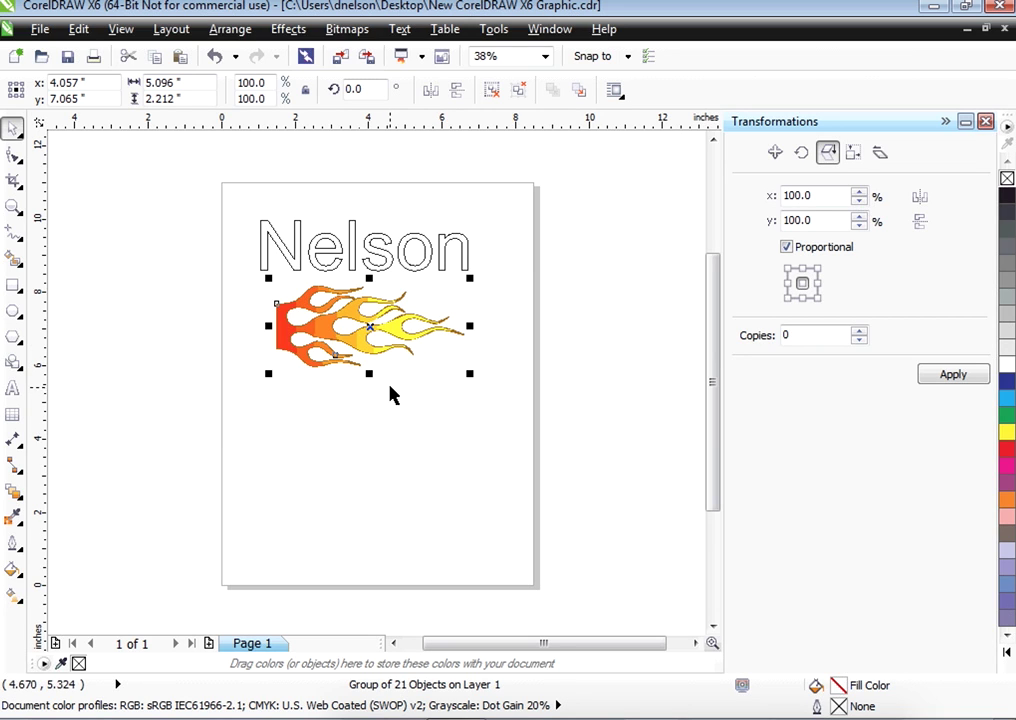
# - Remove the traced flames' fill and give them a black Hairline outline
pyautogui.click(1007, 178)
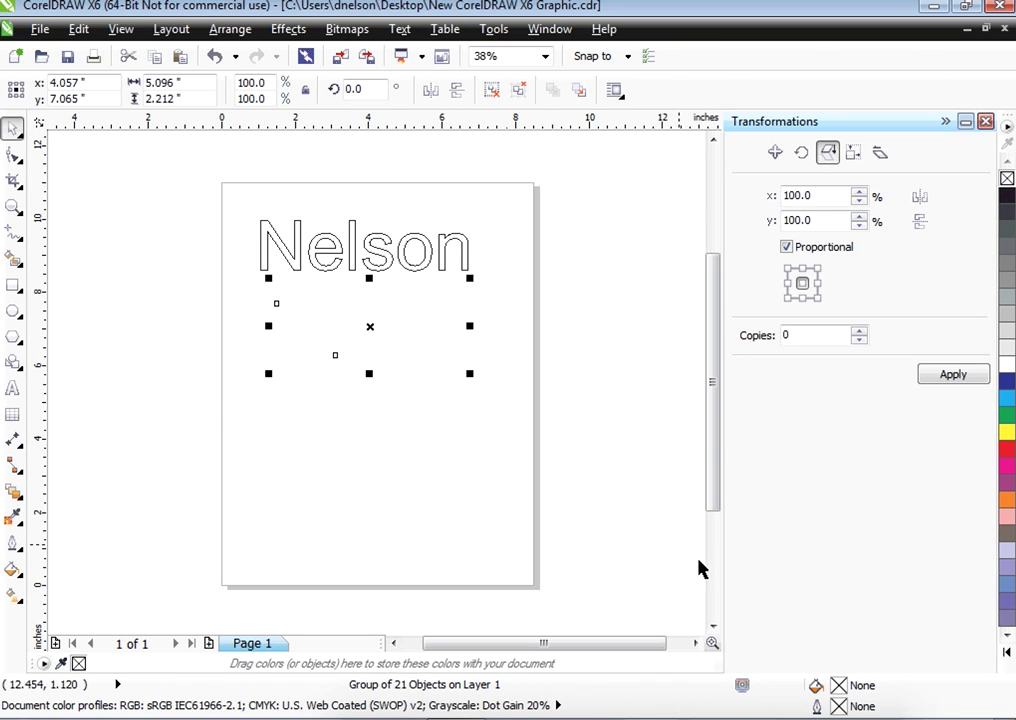
pyautogui.doubleClick(851, 708)
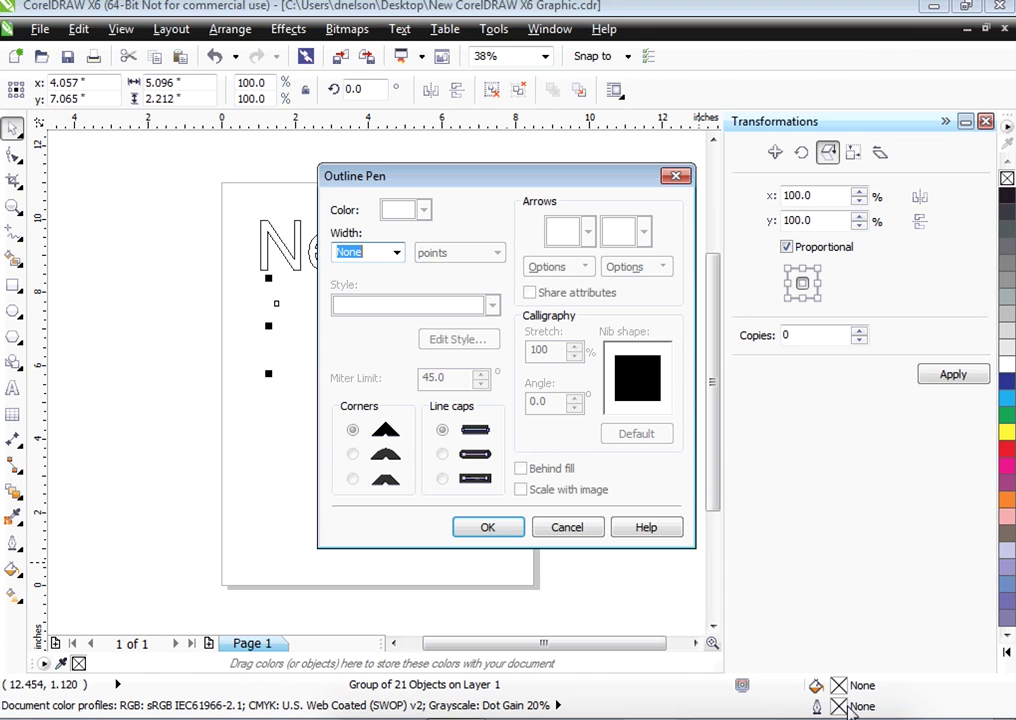
pyautogui.click(397, 254)
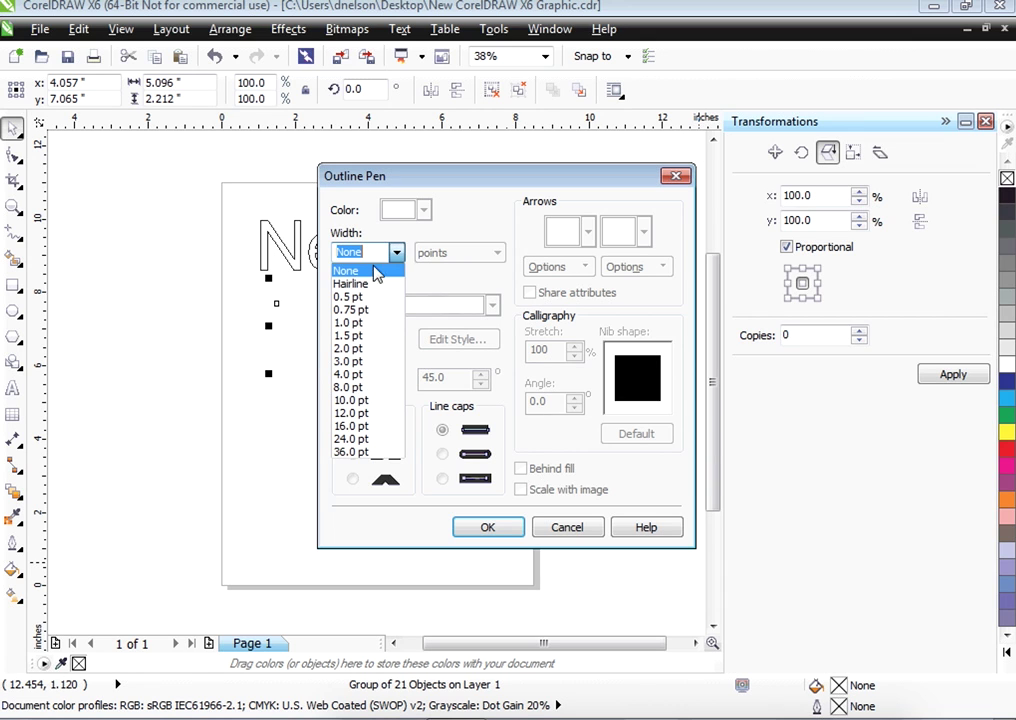
pyautogui.click(362, 287)
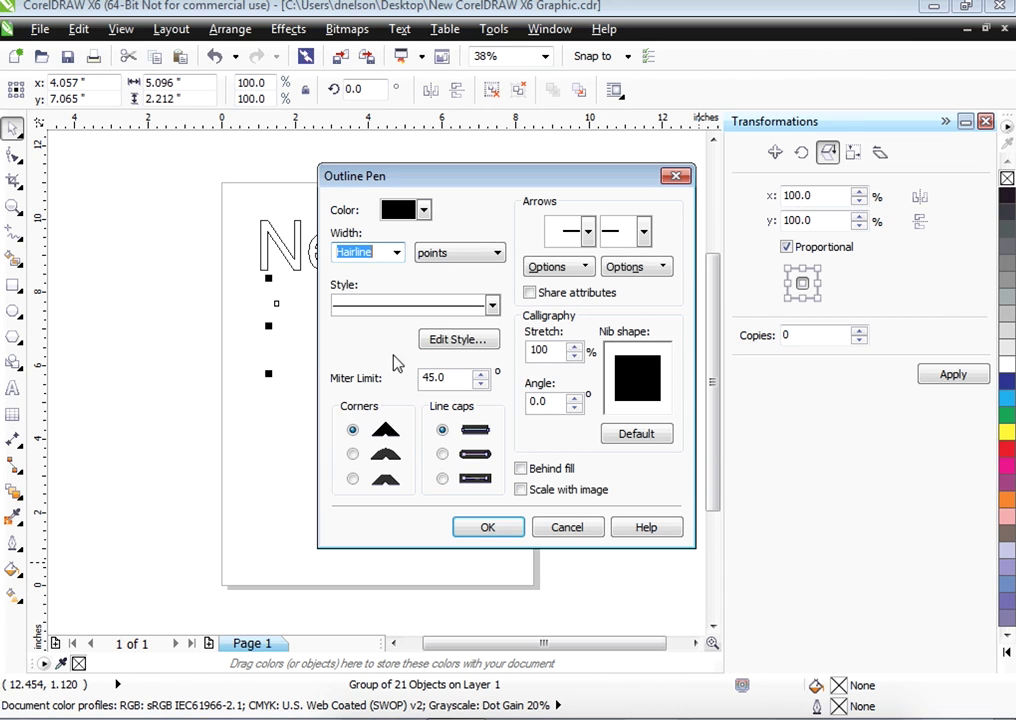
pyautogui.click(488, 528)
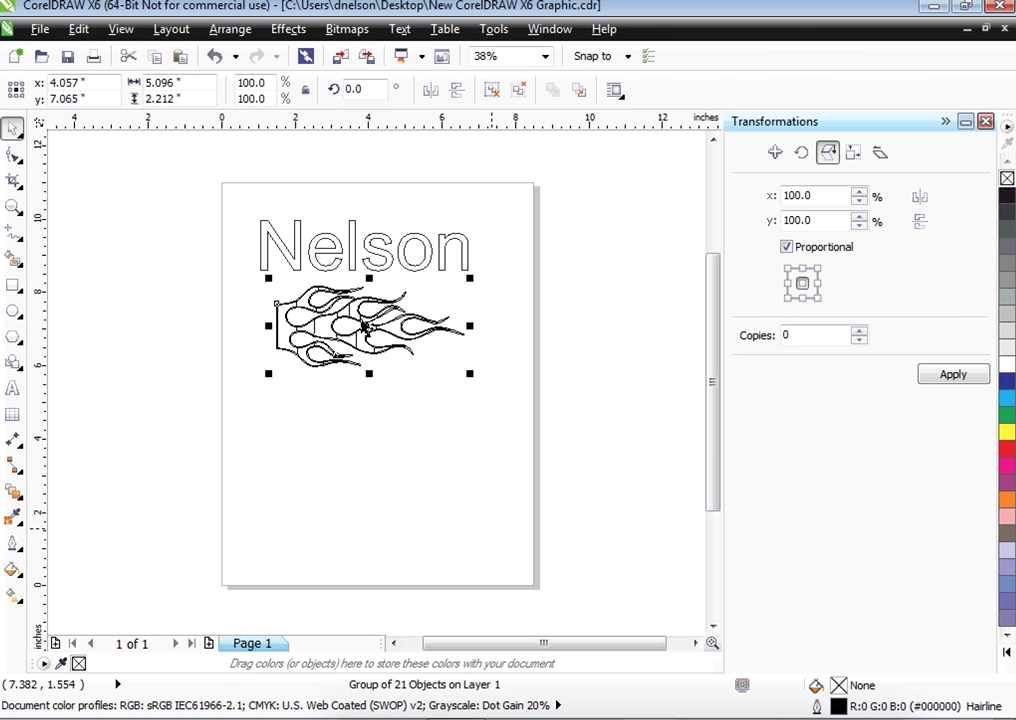
# - Zoom to the selected flames and Ungroup All into 21 separate curves
pyautogui.click(545, 56)
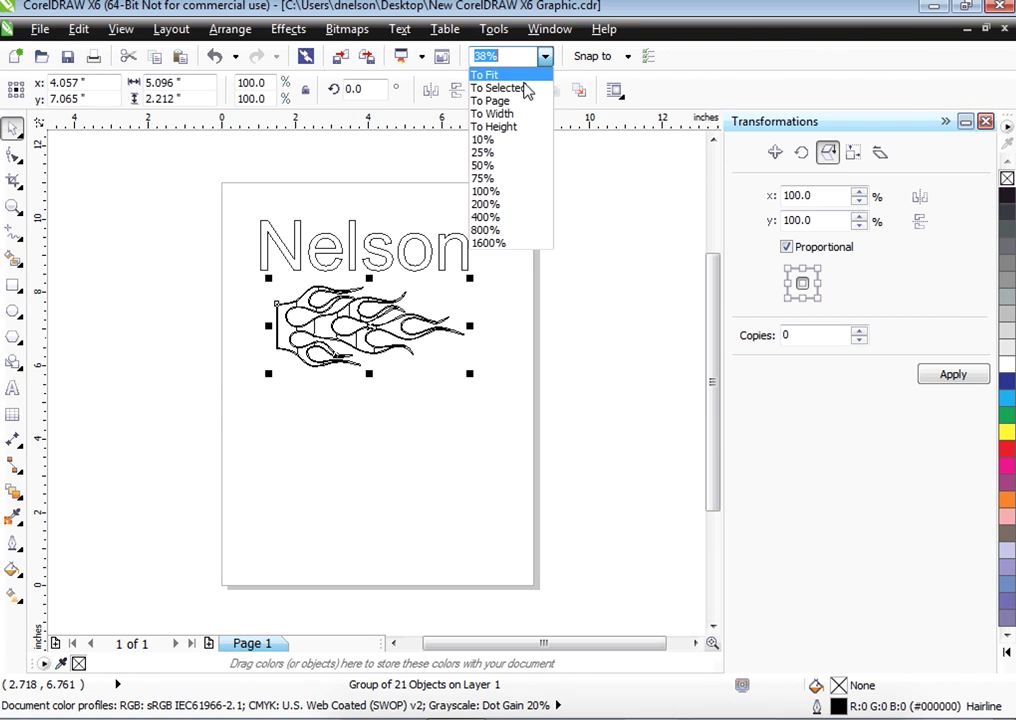
pyautogui.click(519, 90)
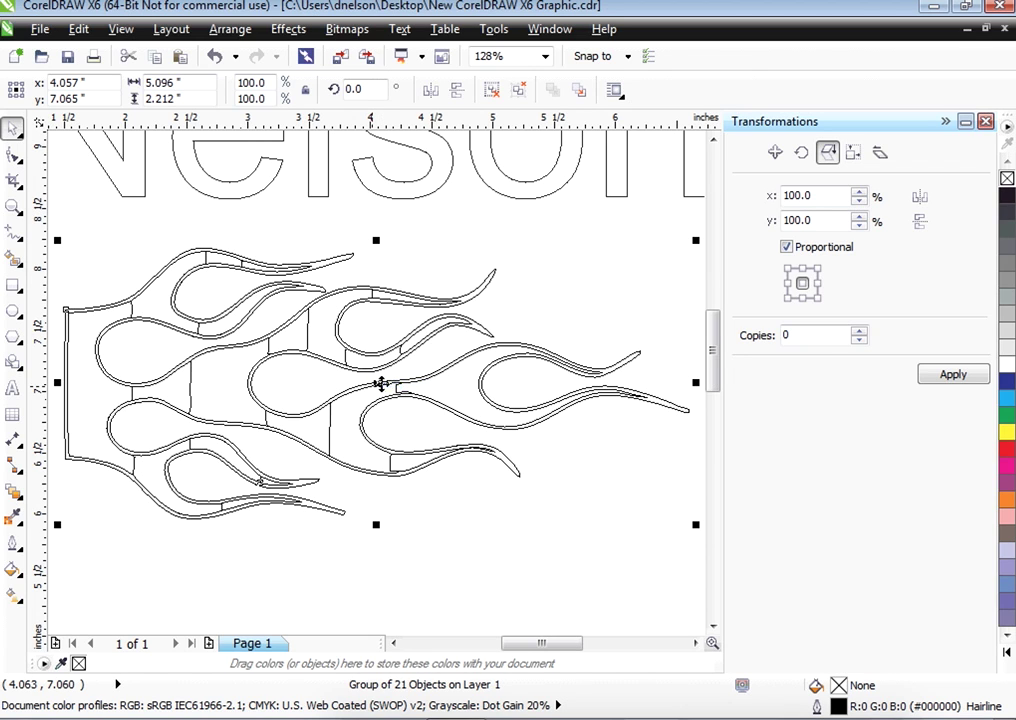
pyautogui.rightClick(381, 384)
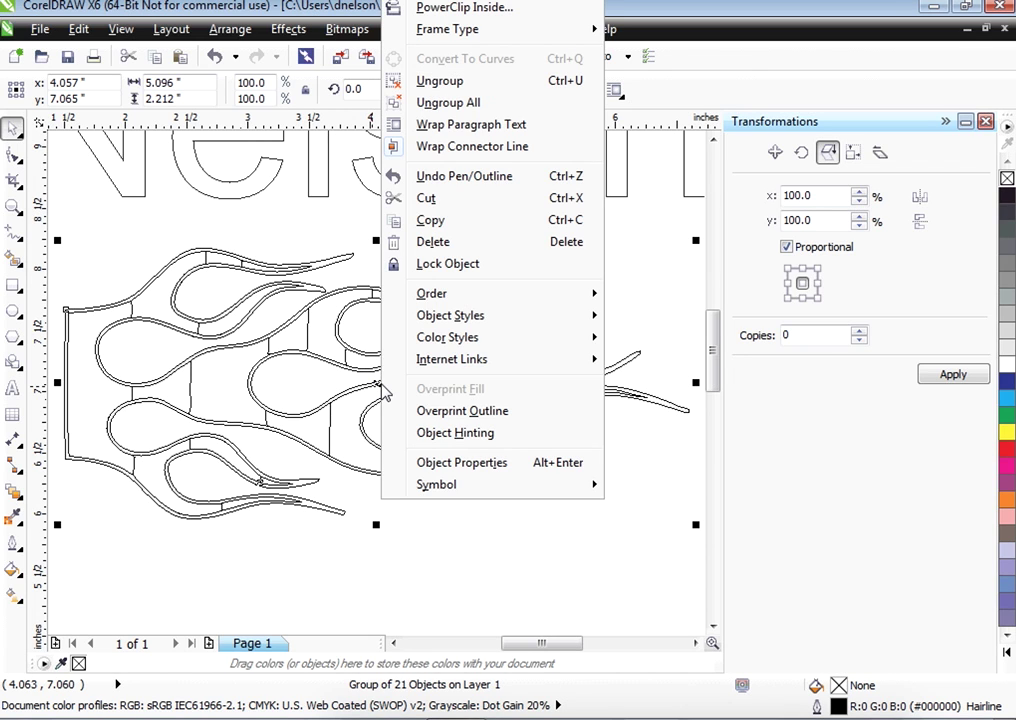
pyautogui.click(442, 81)
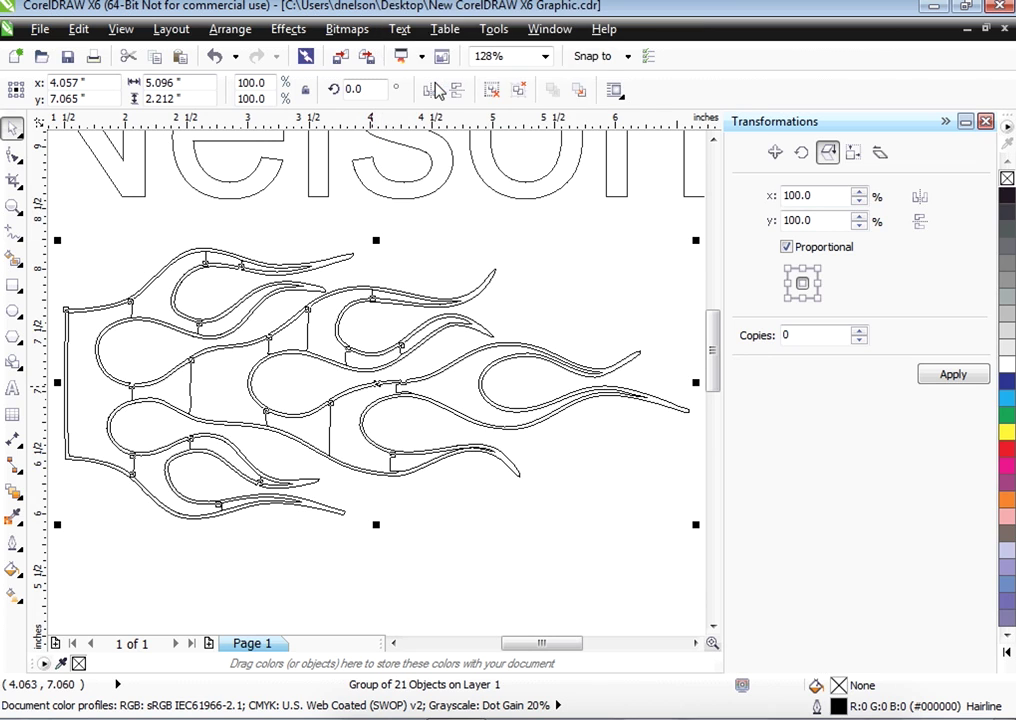
pyautogui.click(468, 214)
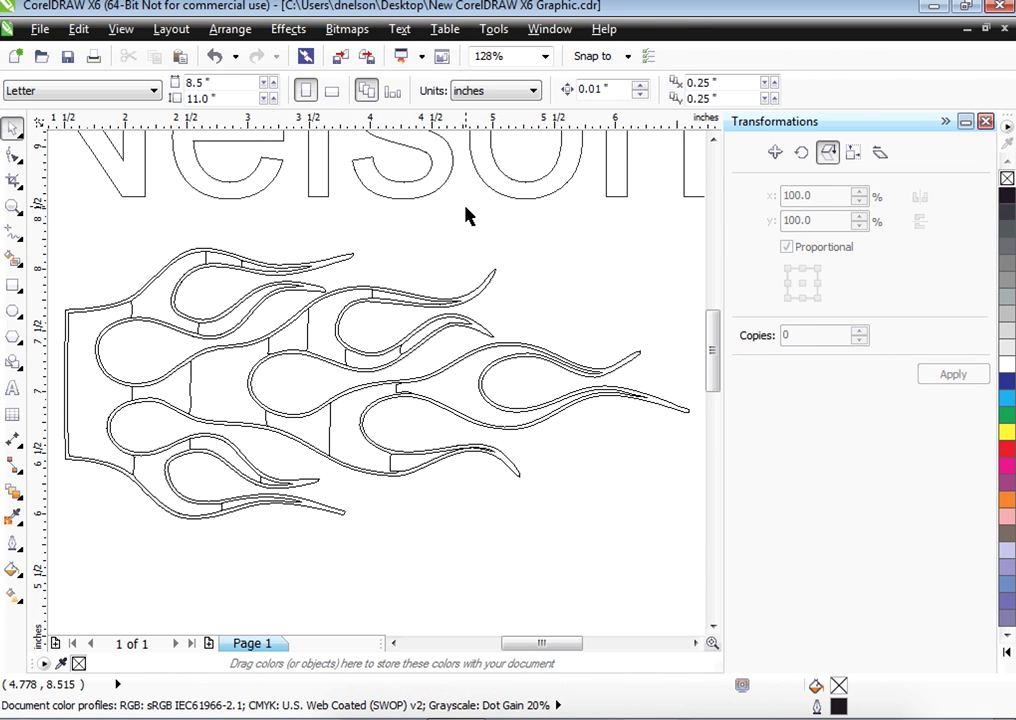
# - Delete the extra overlapping curve on the top-left flame
pyautogui.click(203, 260)
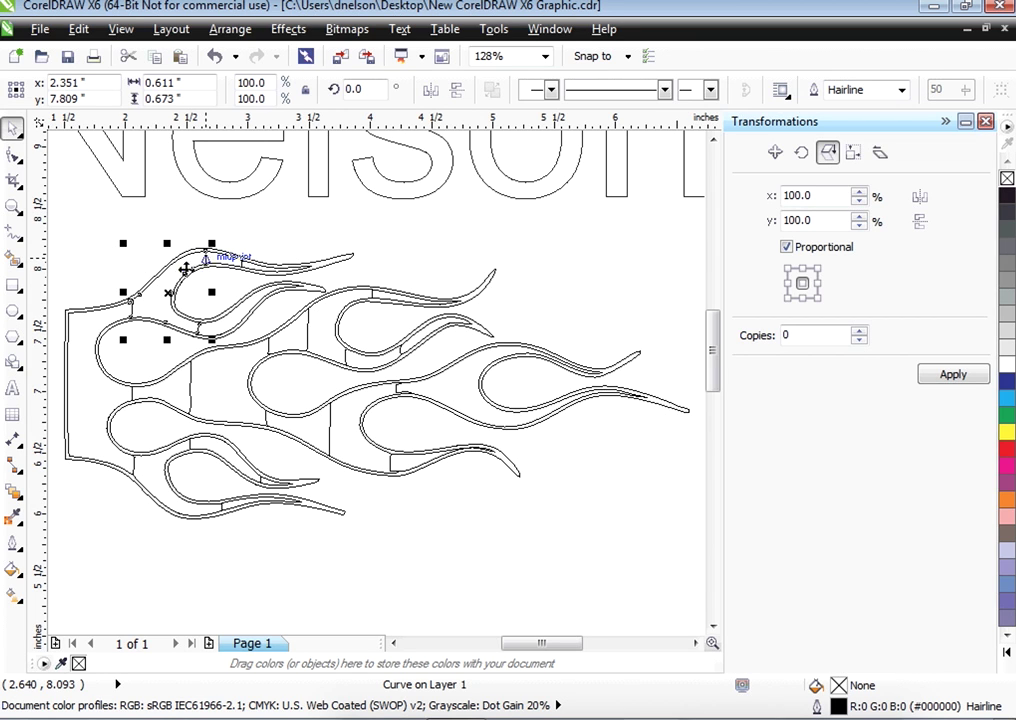
pyautogui.rightClick(166, 291)
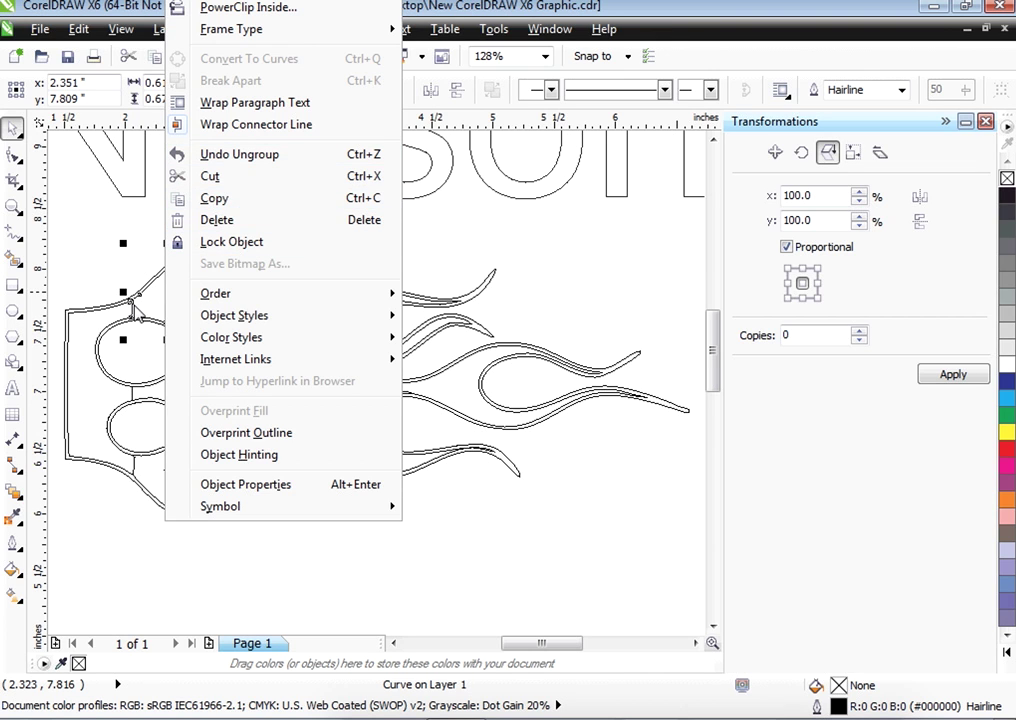
pyautogui.click(86, 232)
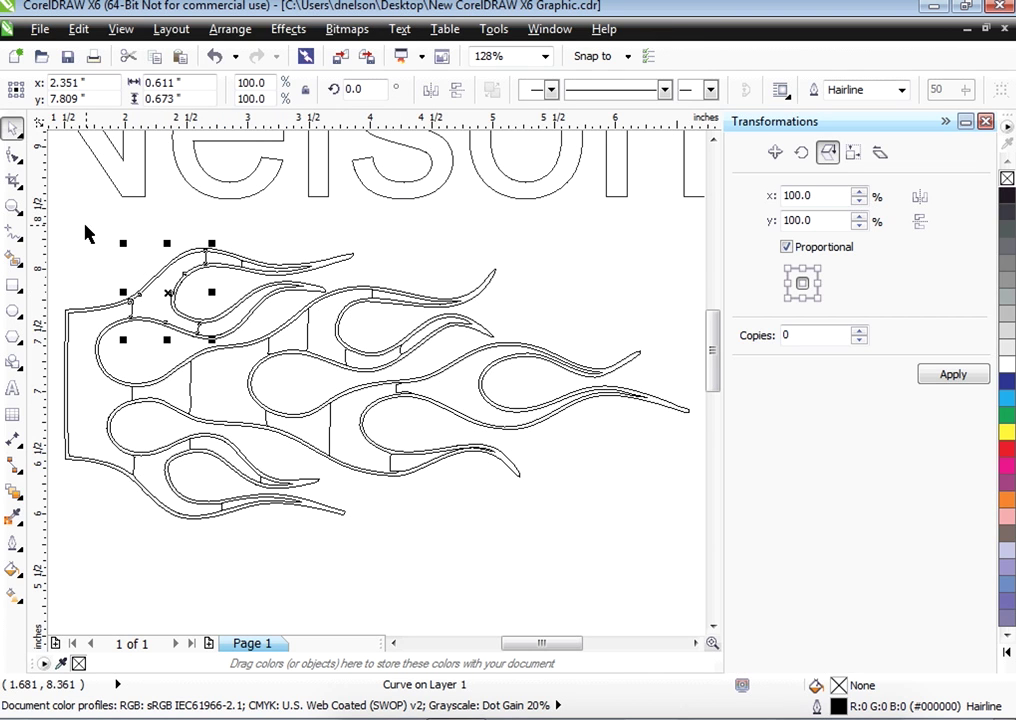
pyautogui.rightClick(168, 292)
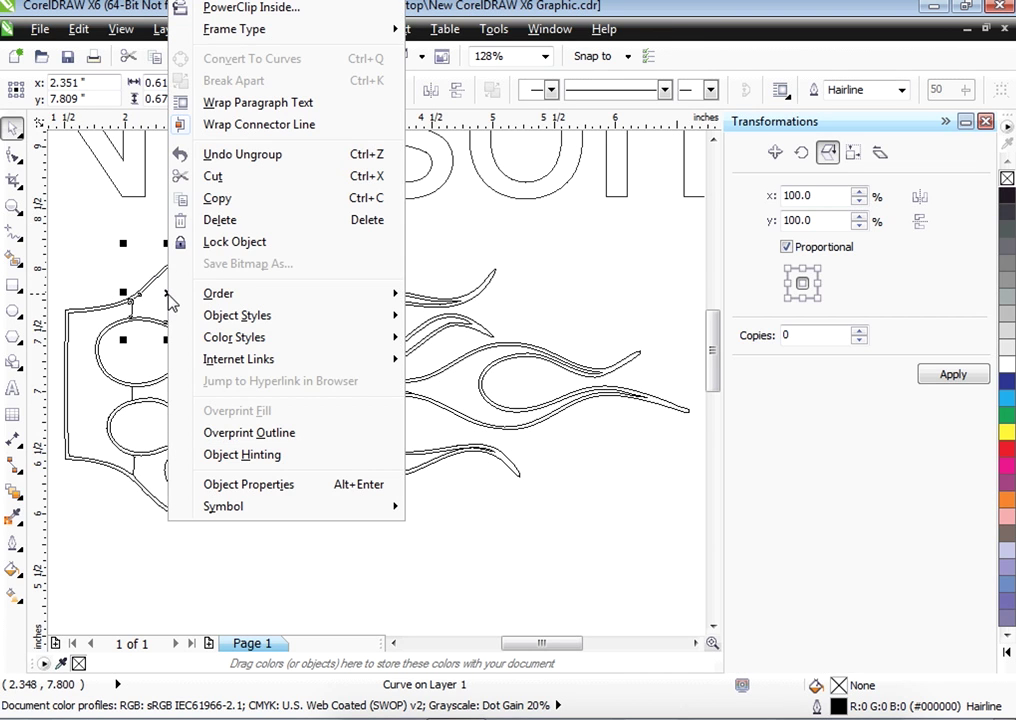
pyautogui.click(215, 220)
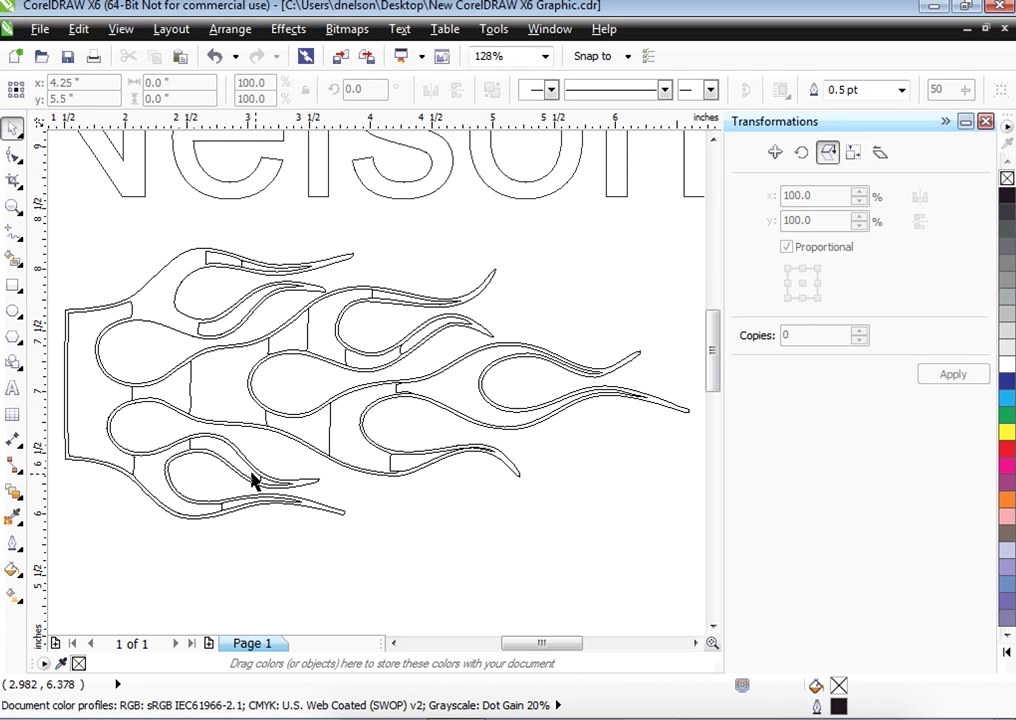
# - Delete the extra curve at the flame's left end
pyautogui.click(130, 302)
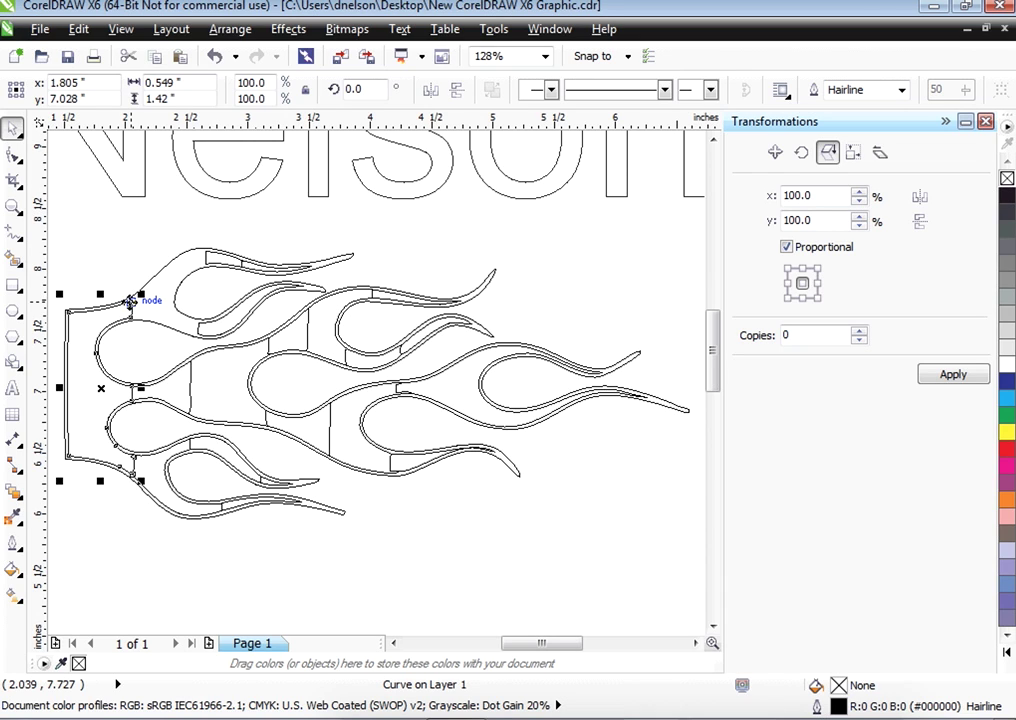
pyautogui.click(103, 388)
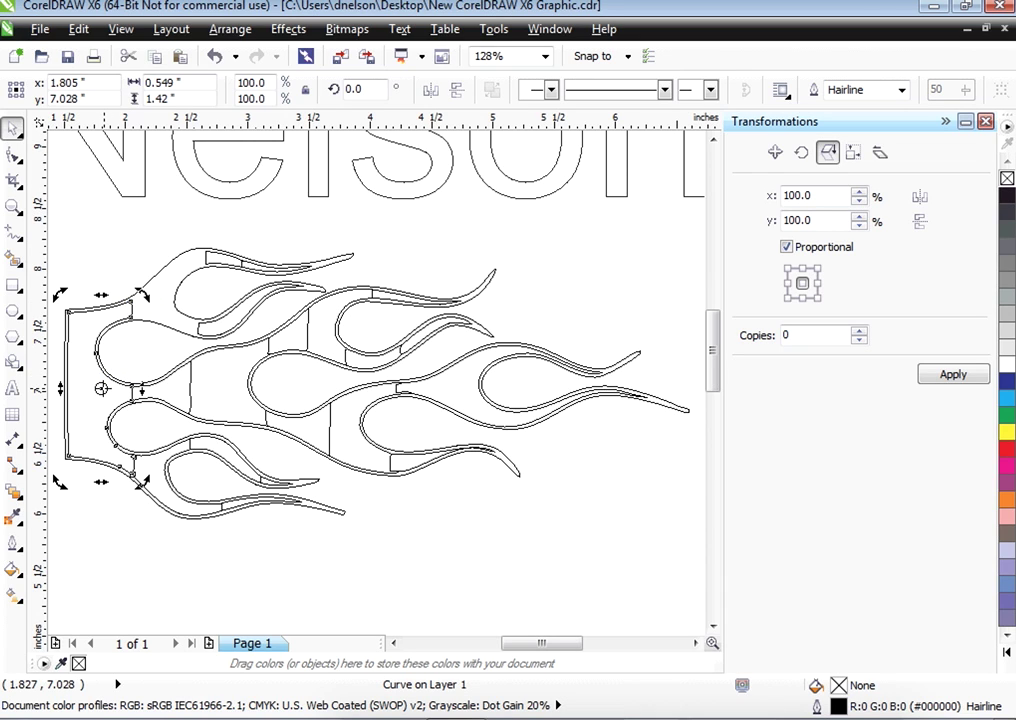
pyautogui.click(95, 275)
pyautogui.click(95, 396)
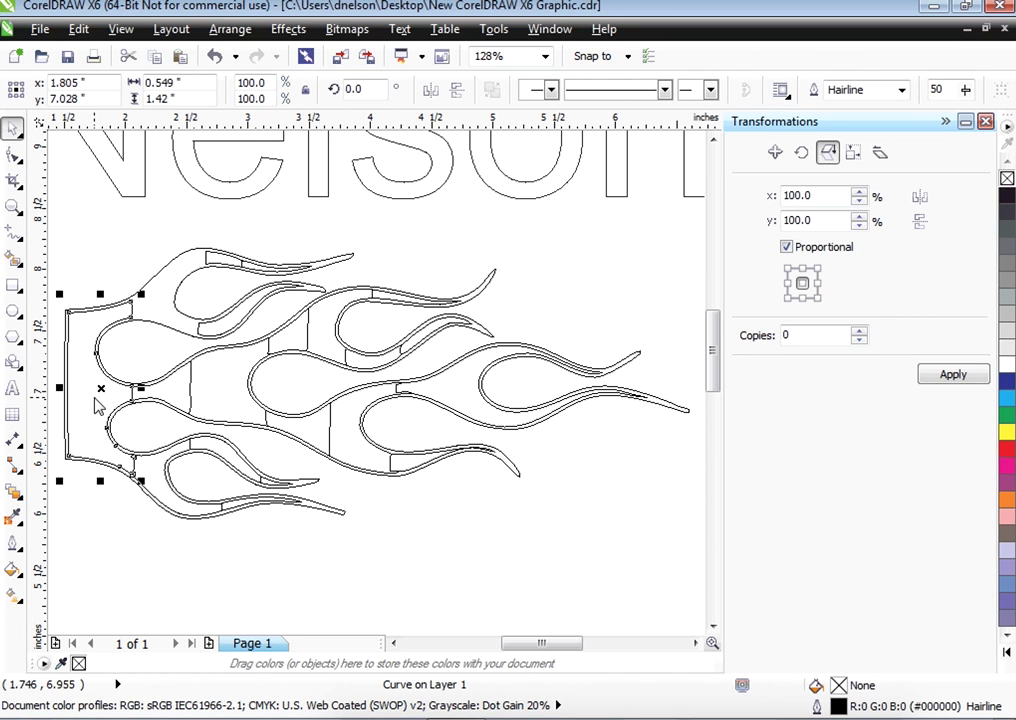
pyautogui.rightClick(95, 396)
pyautogui.click(145, 220)
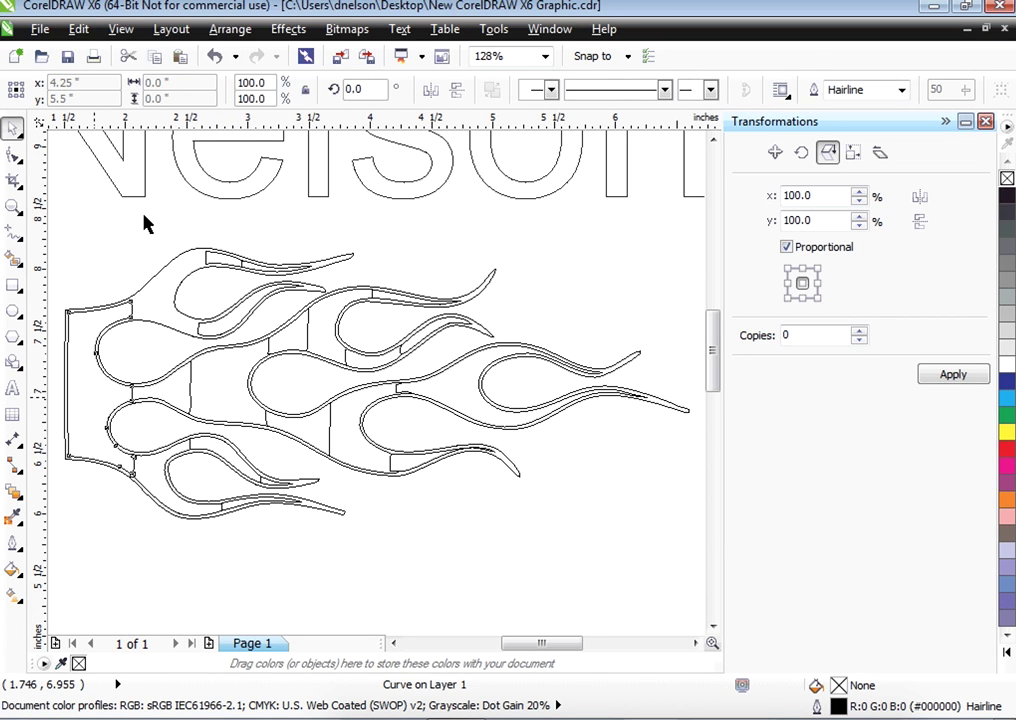
# - Delete the two small curves near the top flame tip and a small inner flame curve
pyautogui.click(227, 262)
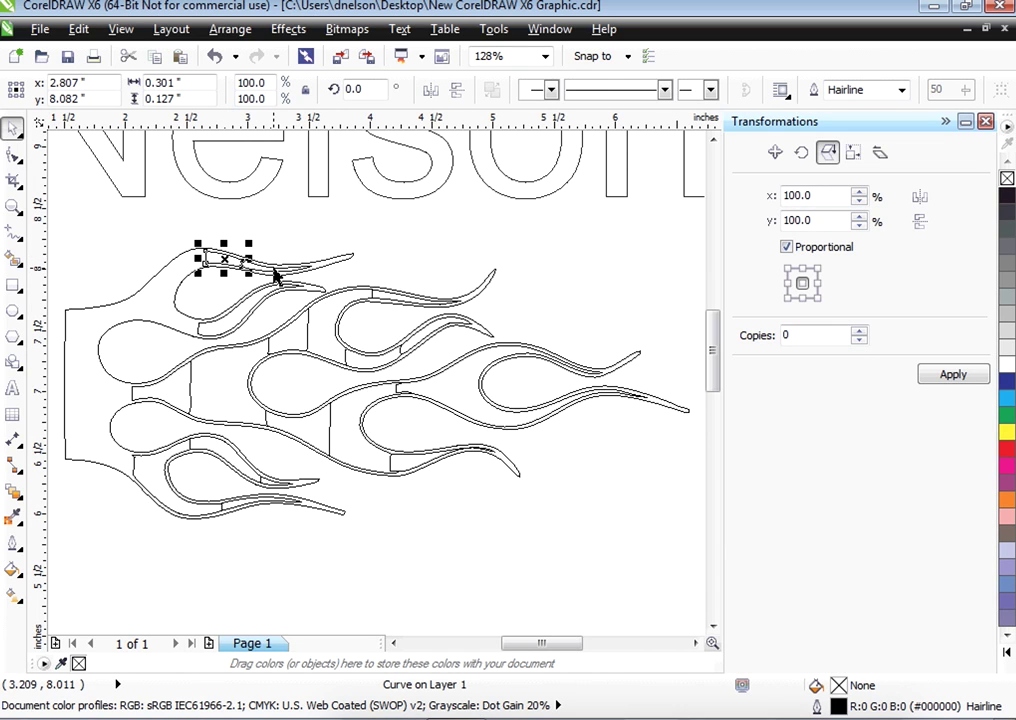
pyautogui.keyDown('shift'); pyautogui.click(272, 268); pyautogui.keyUp('shift')
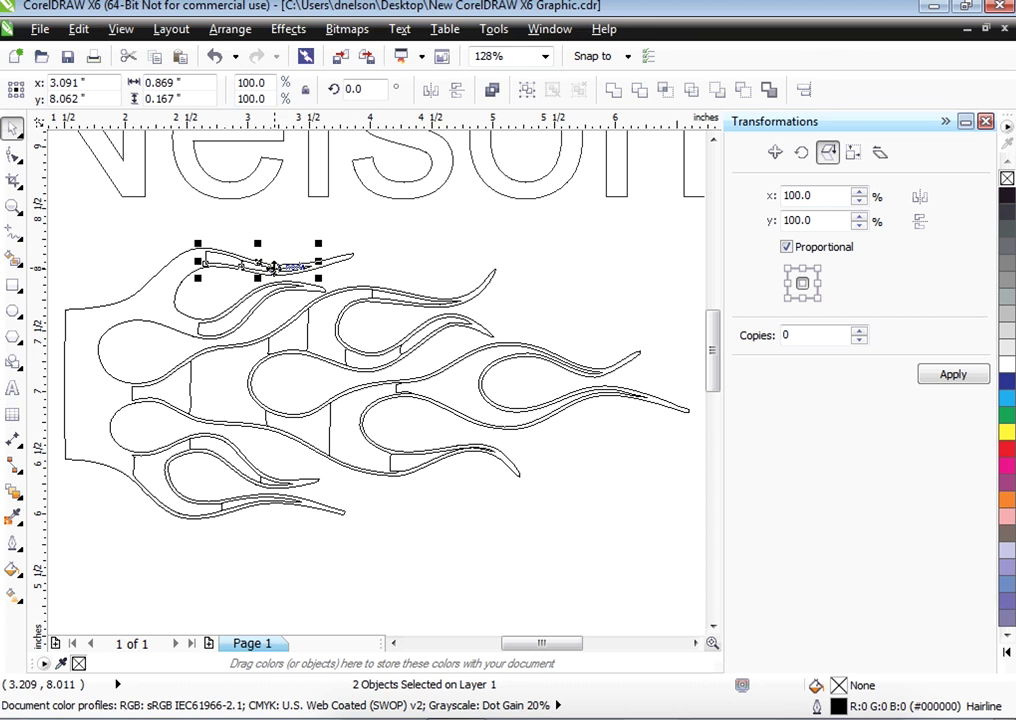
pyautogui.rightClick(272, 268)
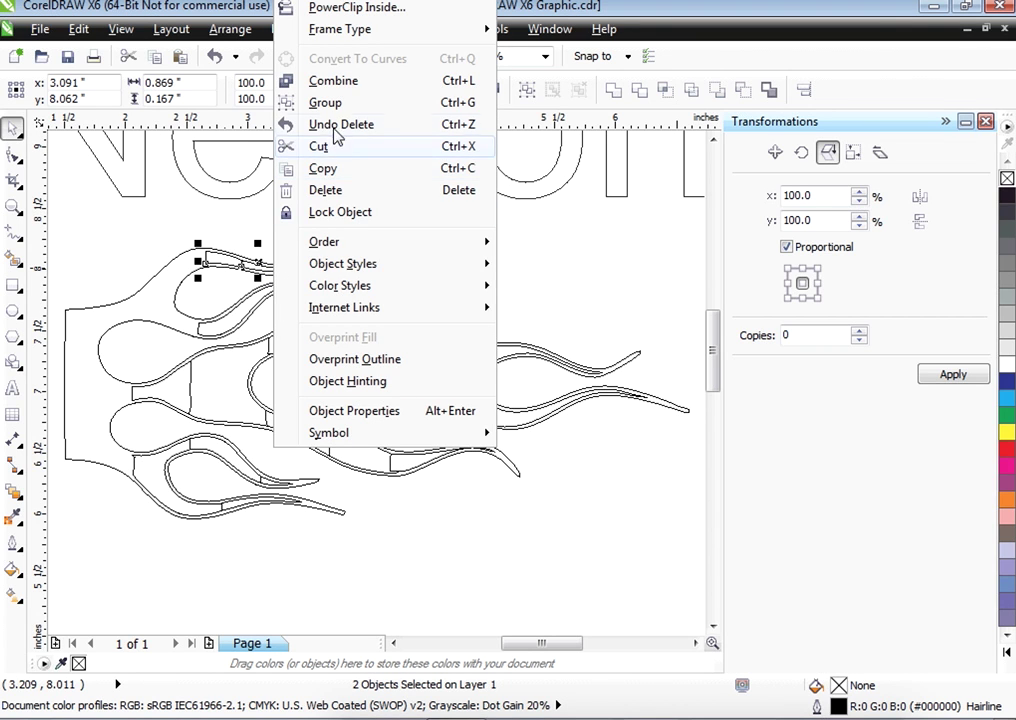
pyautogui.click(340, 192)
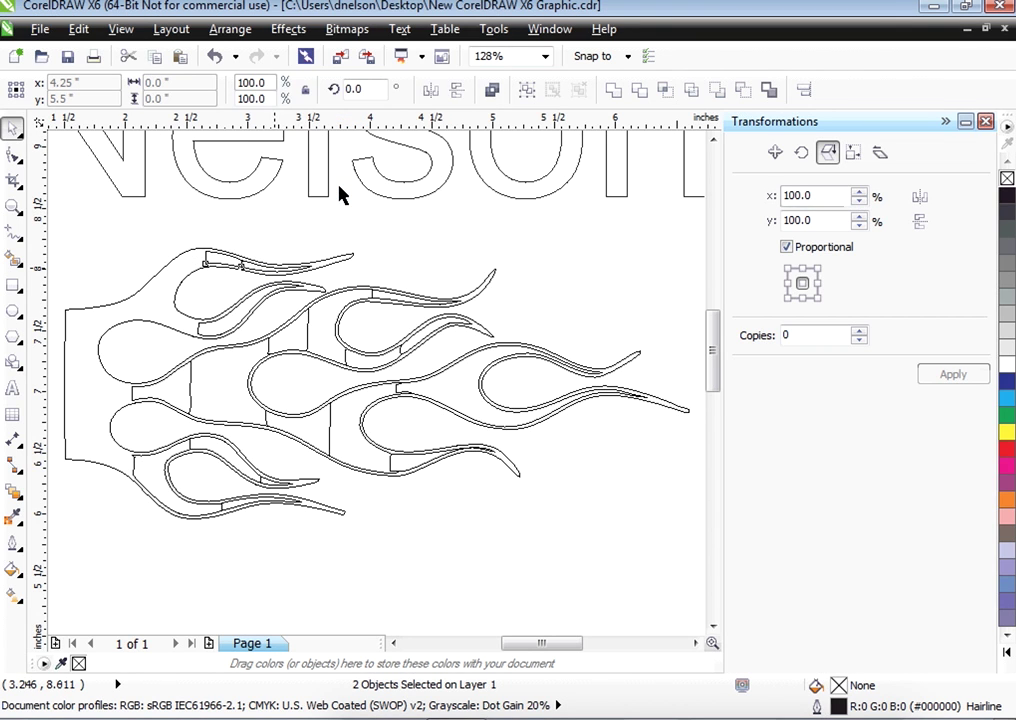
pyautogui.click(215, 322)
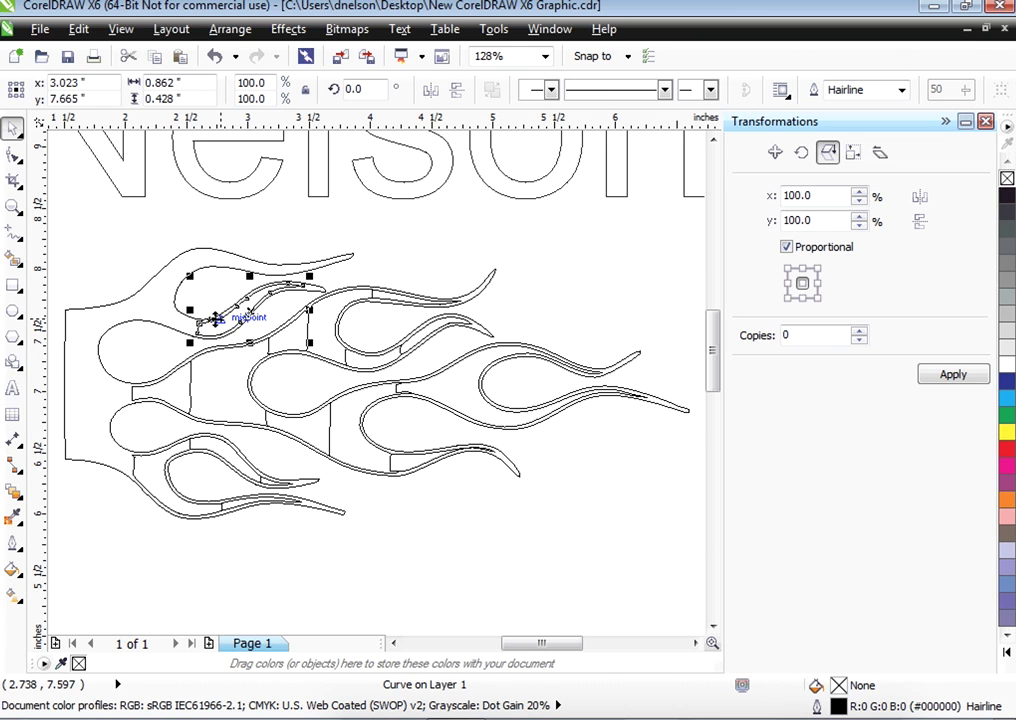
pyautogui.rightClick(215, 318)
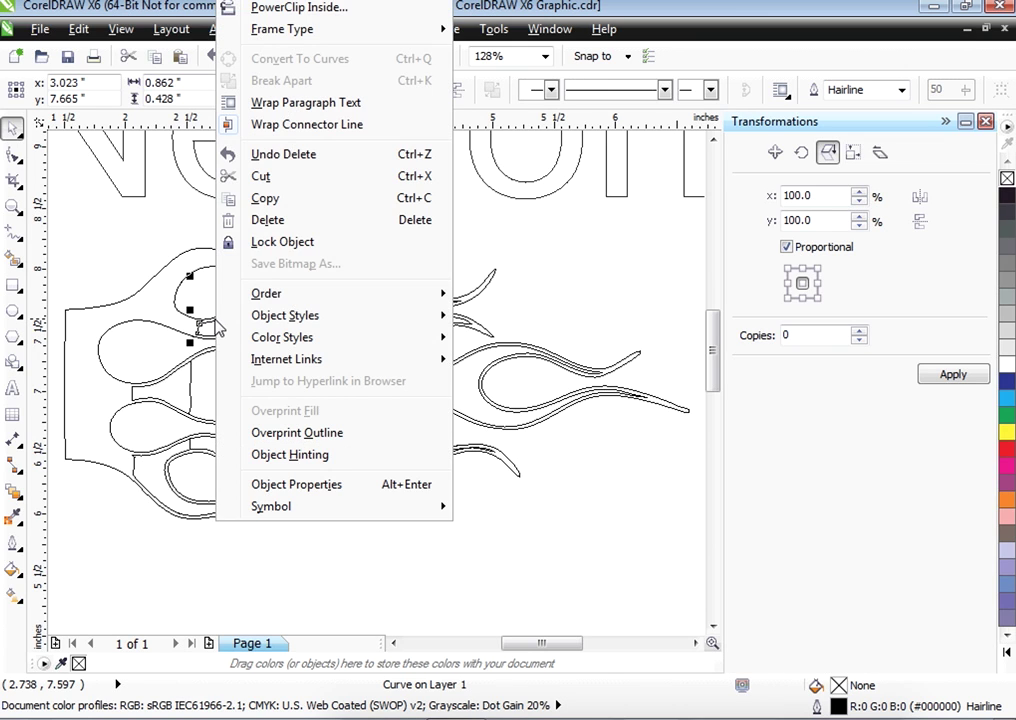
pyautogui.click(283, 222)
# - Delete a stray flame piece and pick out the thin sliver near the top
pyautogui.click(340, 297)
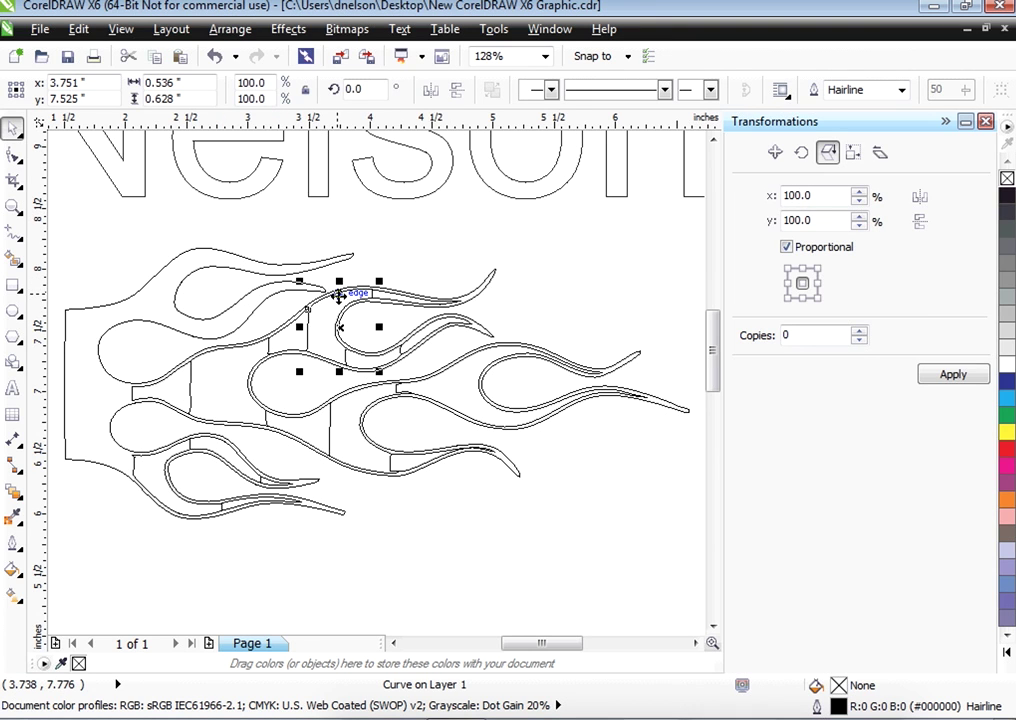
pyautogui.rightClick(340, 297)
pyautogui.click(380, 220)
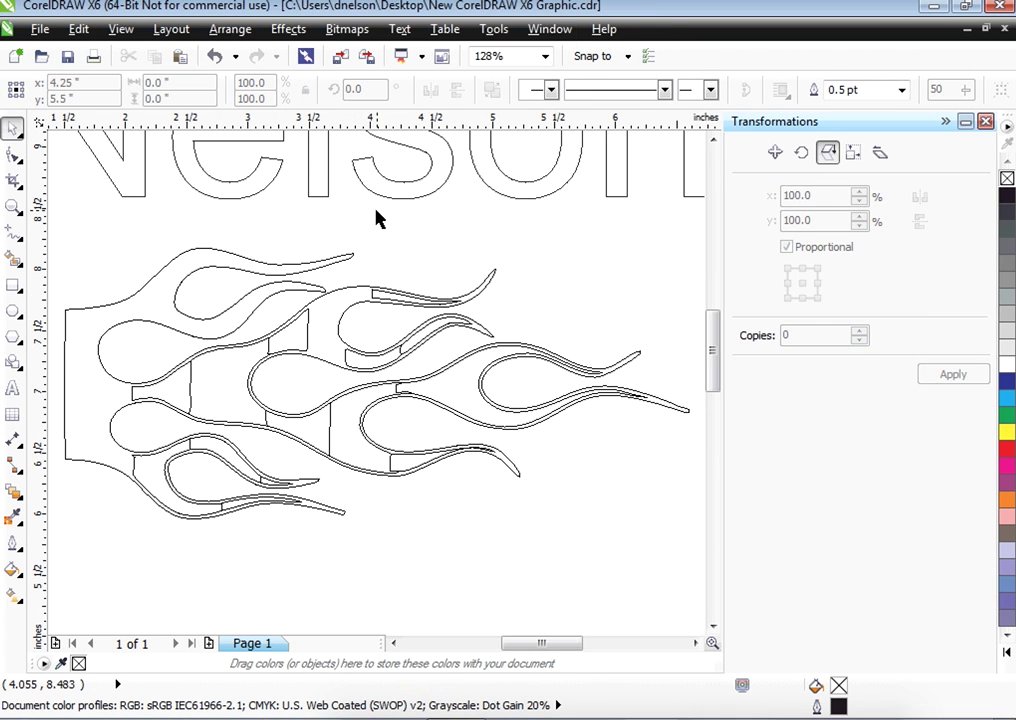
pyautogui.click(414, 303)
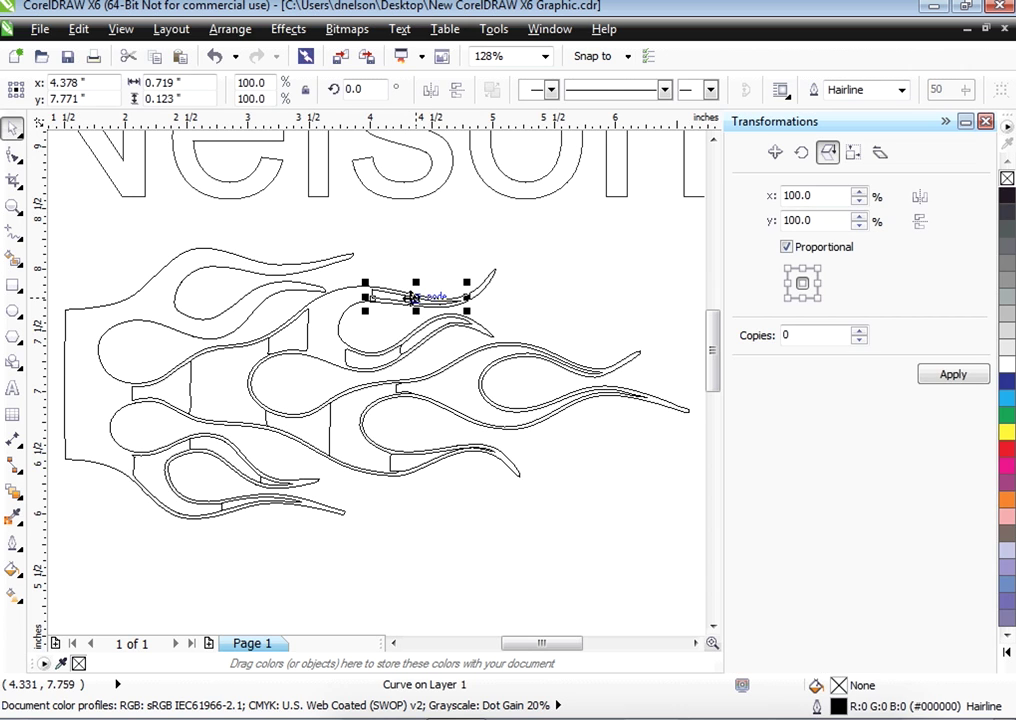
pyautogui.rightClick(414, 303)
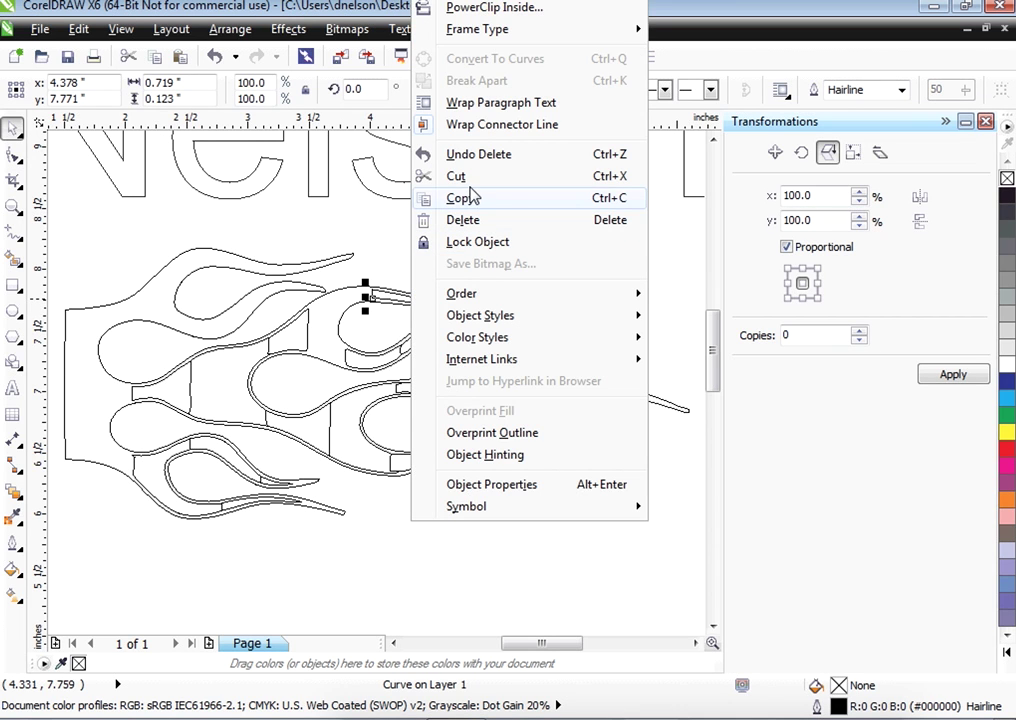
# - Delete the thin flame sliver and two small leftover pieces in the left flame
pyautogui.click(477, 220)
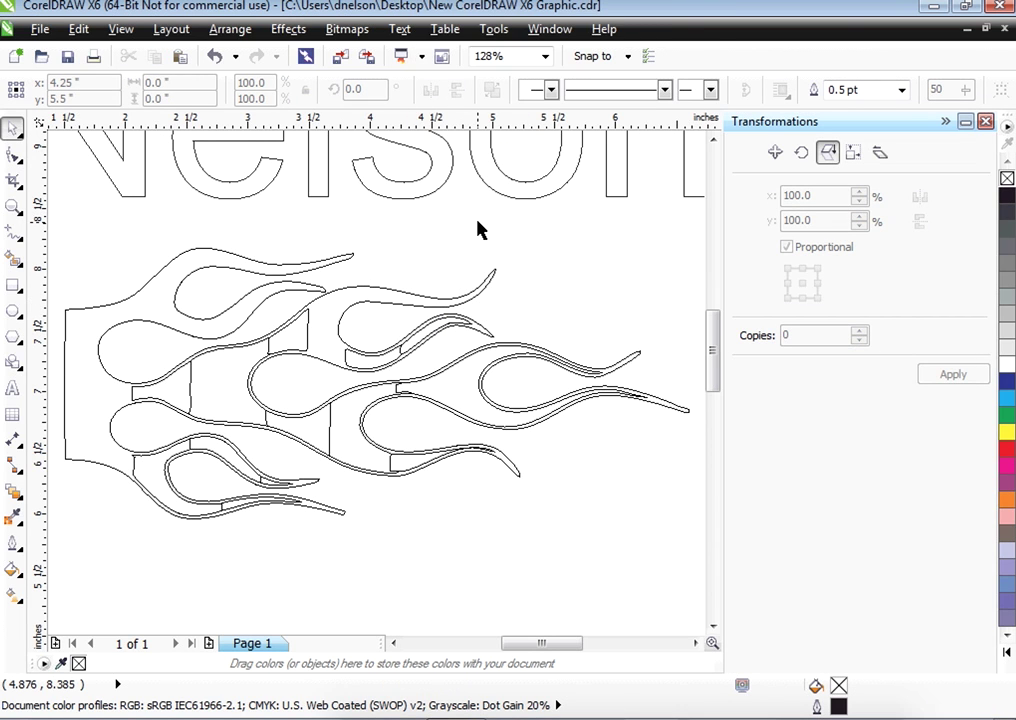
pyautogui.click(307, 322)
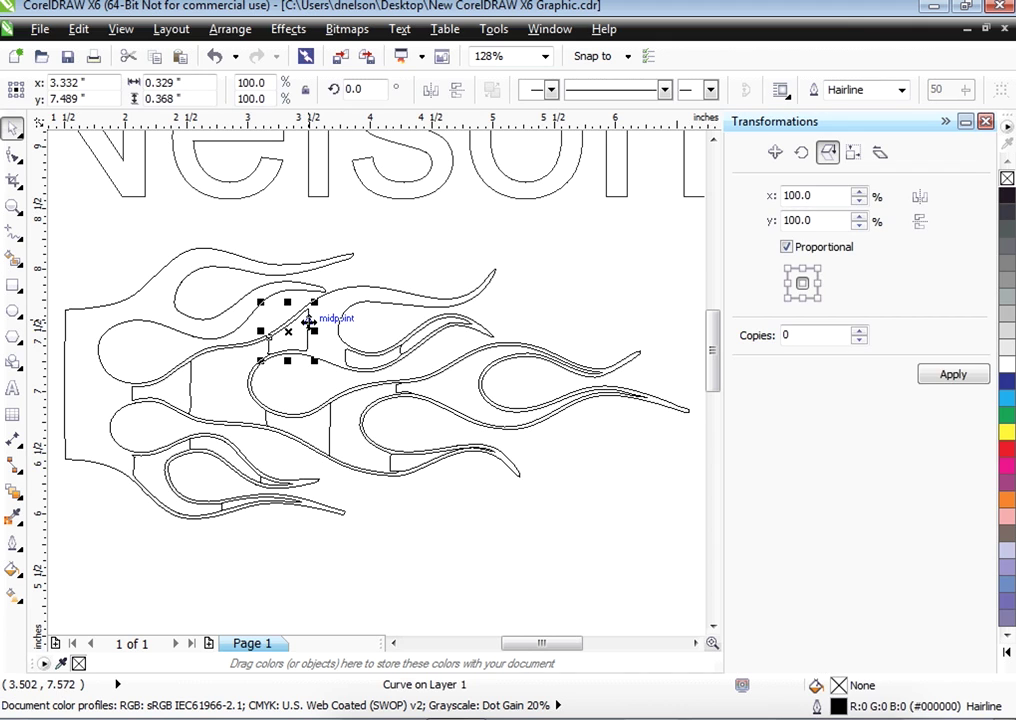
pyautogui.rightClick(309, 325)
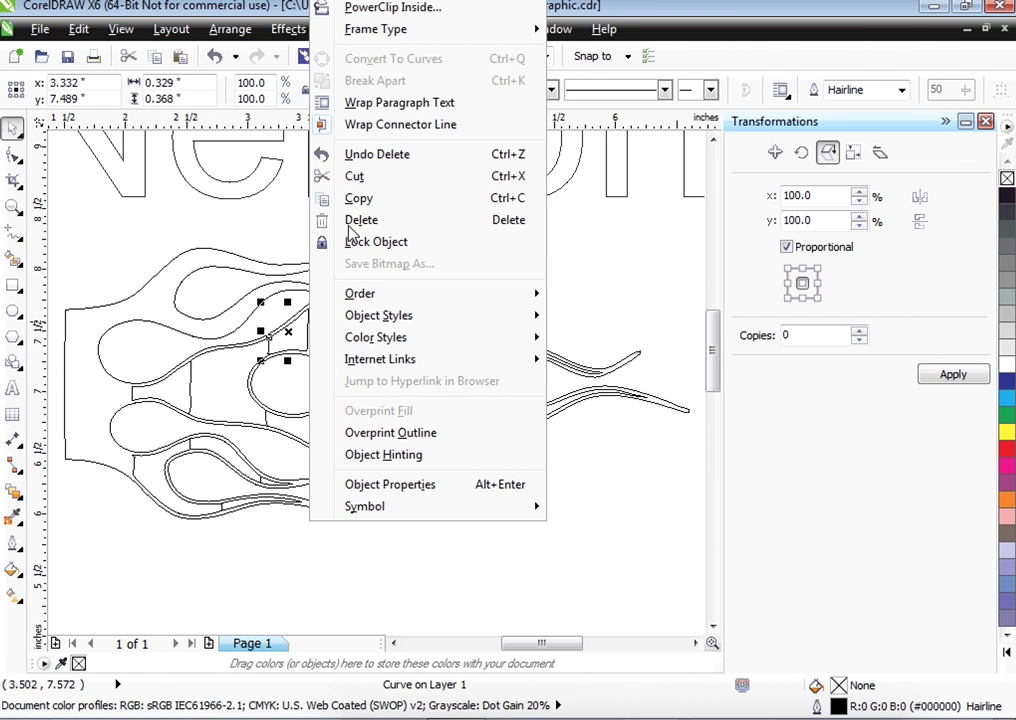
pyautogui.click(360, 220)
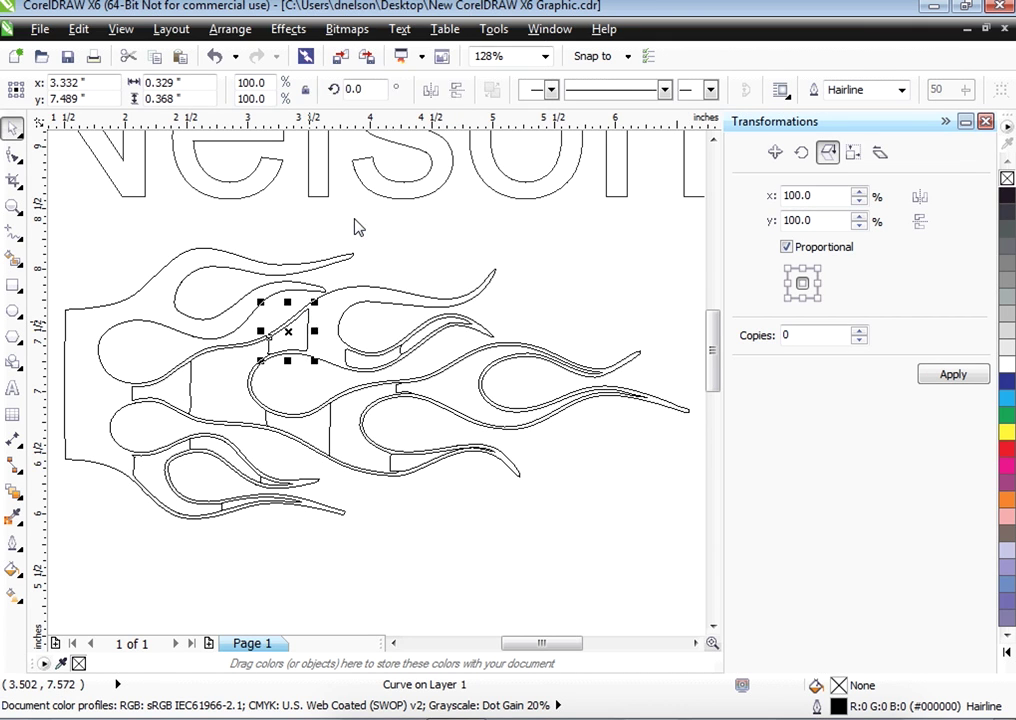
pyautogui.click(240, 358)
pyautogui.rightClick(240, 354)
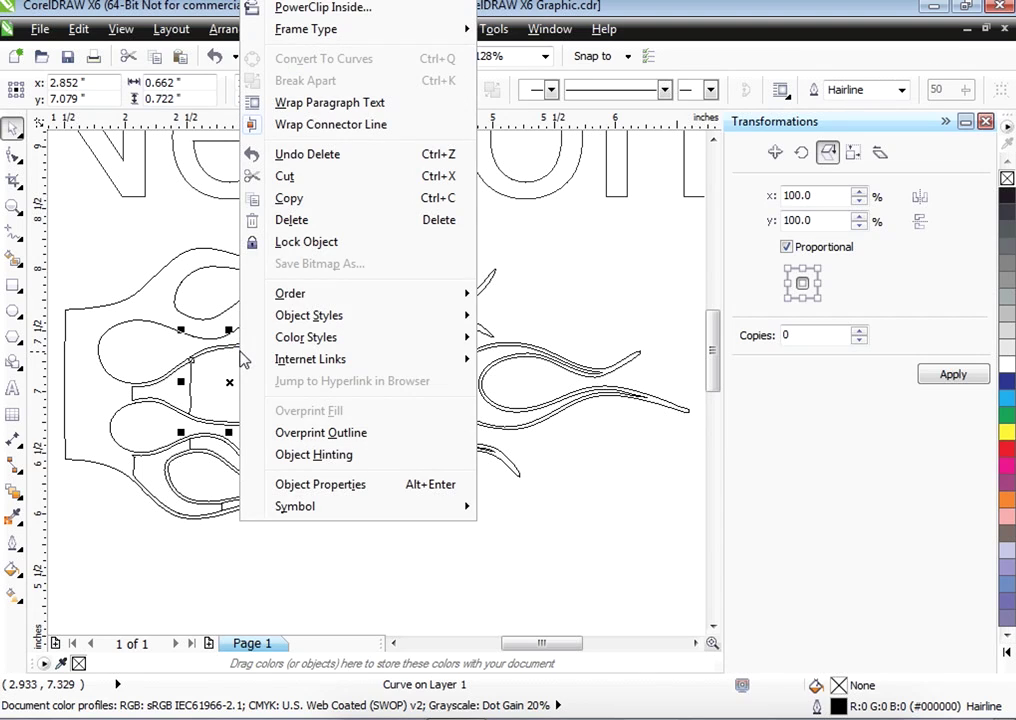
pyautogui.click(285, 222)
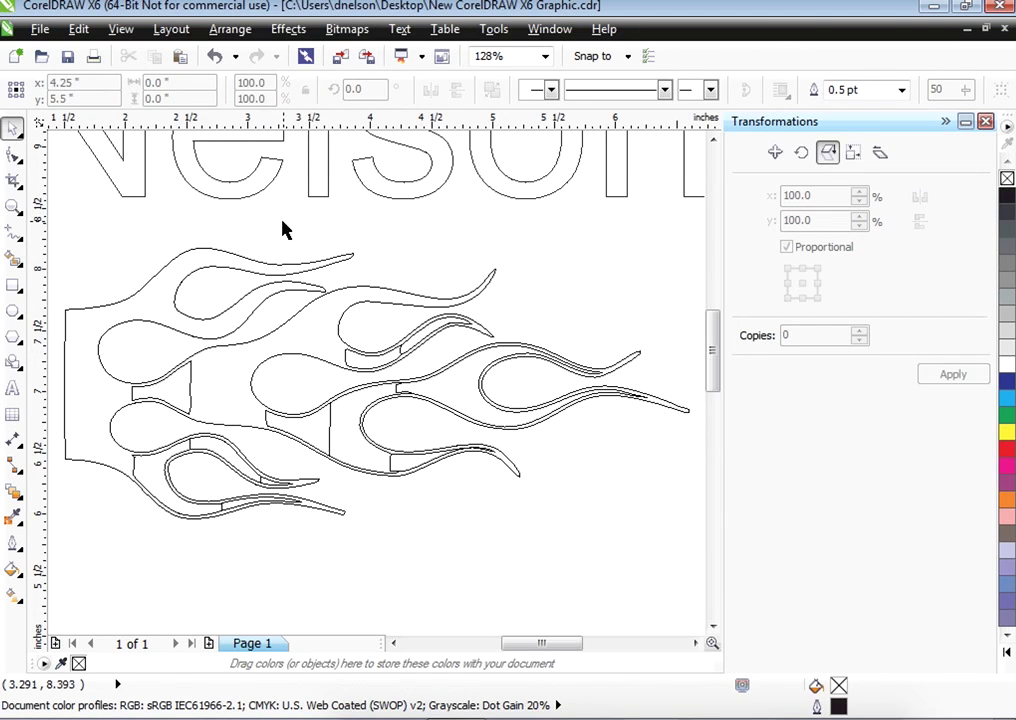
# - Delete the small piece near the left edge and the small curve in the middle flame
pyautogui.click(188, 385)
pyautogui.rightClick(187, 384)
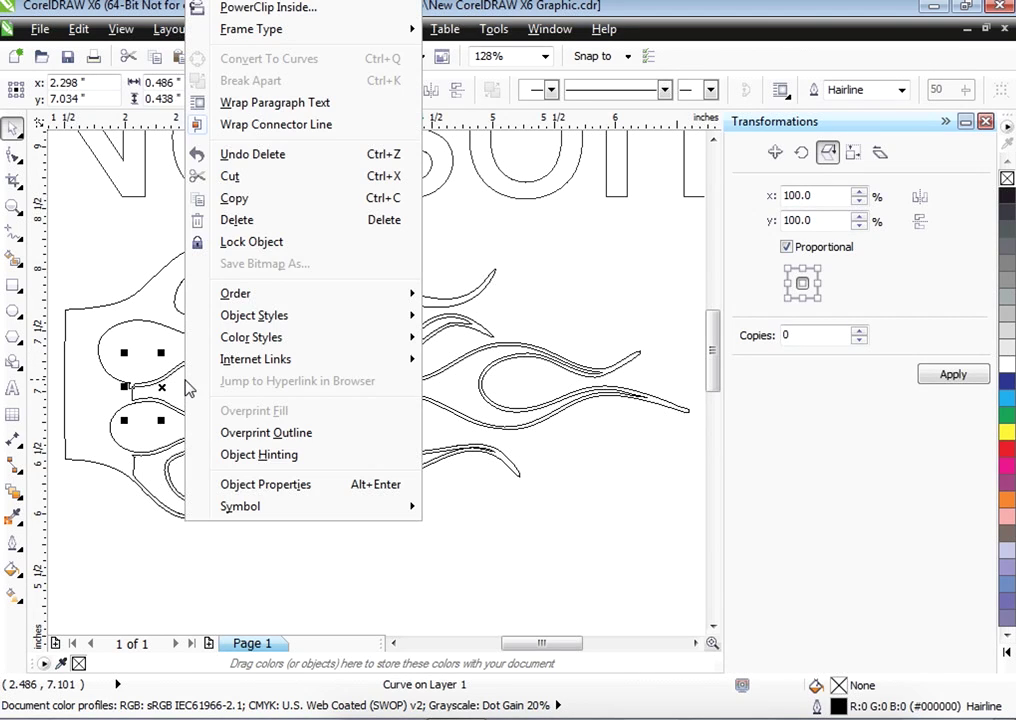
pyautogui.click(220, 220)
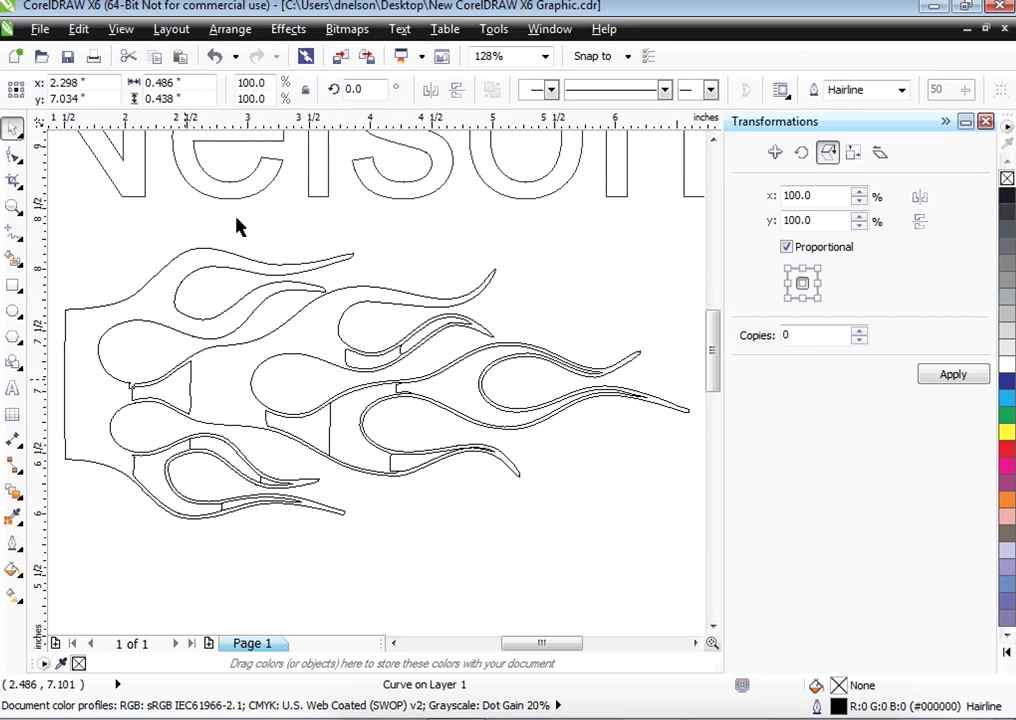
pyautogui.click(352, 354)
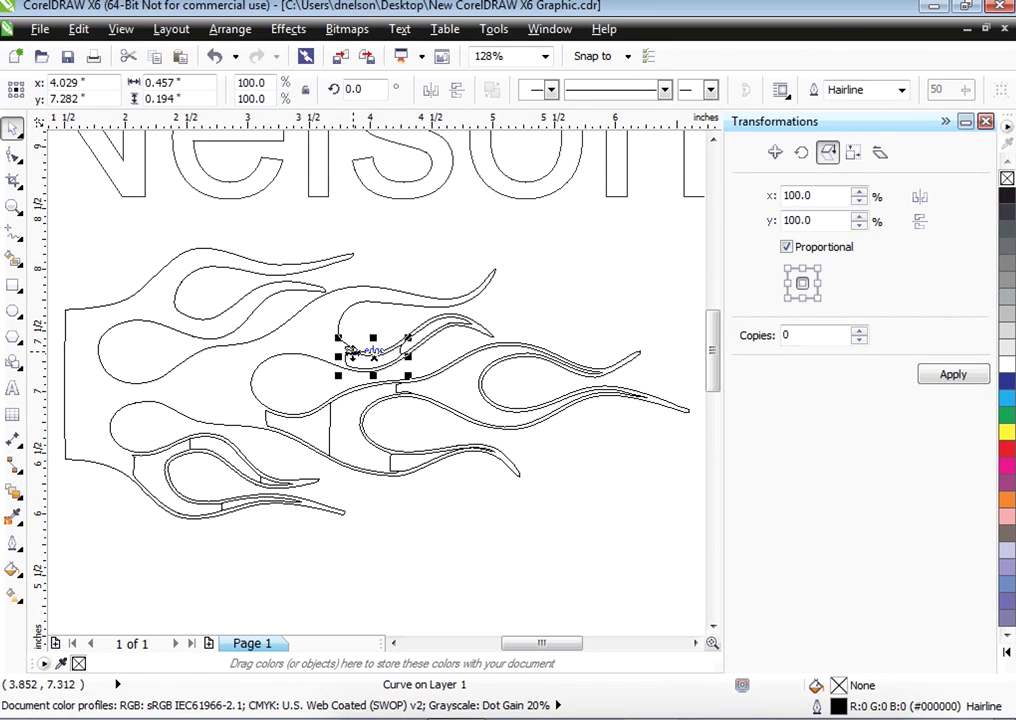
pyautogui.rightClick(352, 354)
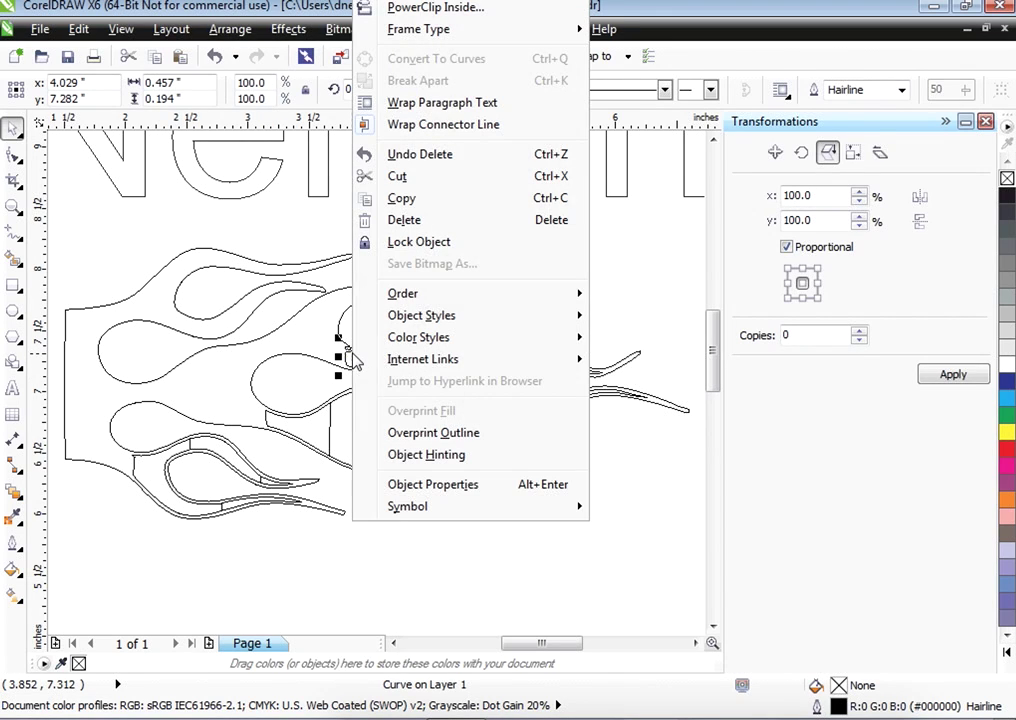
pyautogui.click(400, 220)
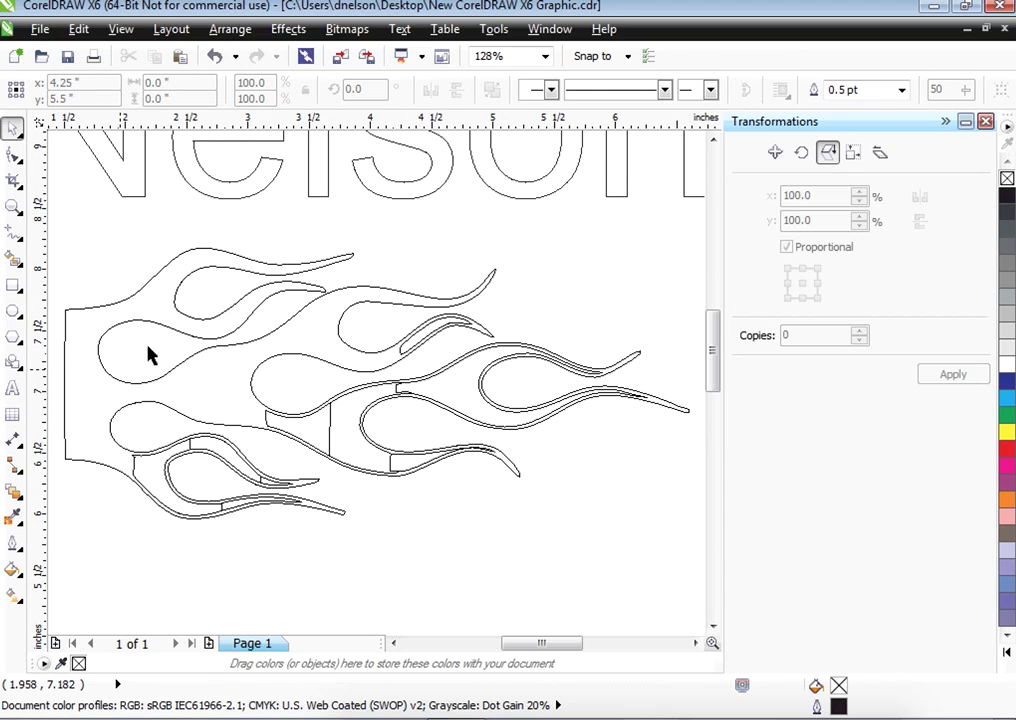
# - Zoom To Page to show Nelson and the flame, then cancel Save As without saving
pyautogui.click(545, 58)
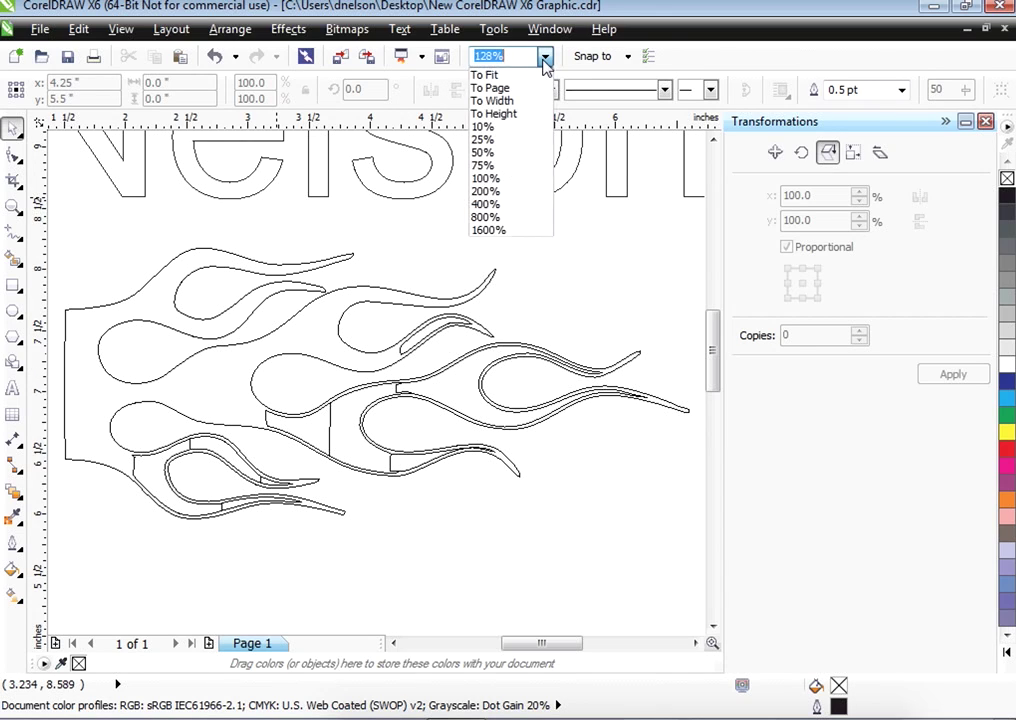
pyautogui.click(510, 88)
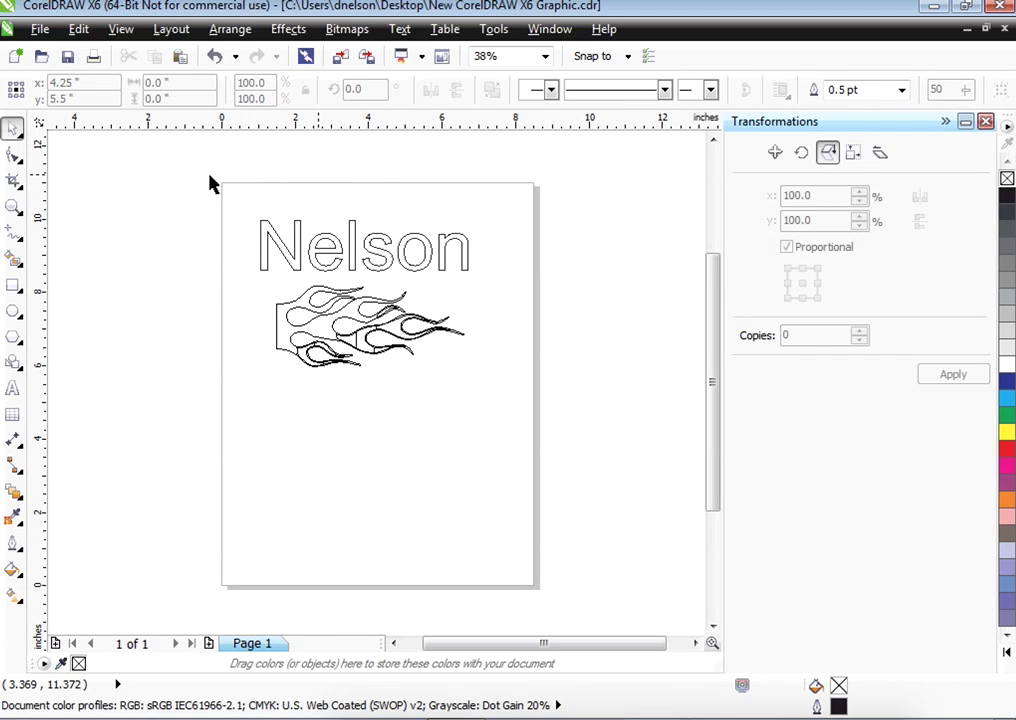
pyautogui.click(40, 29)
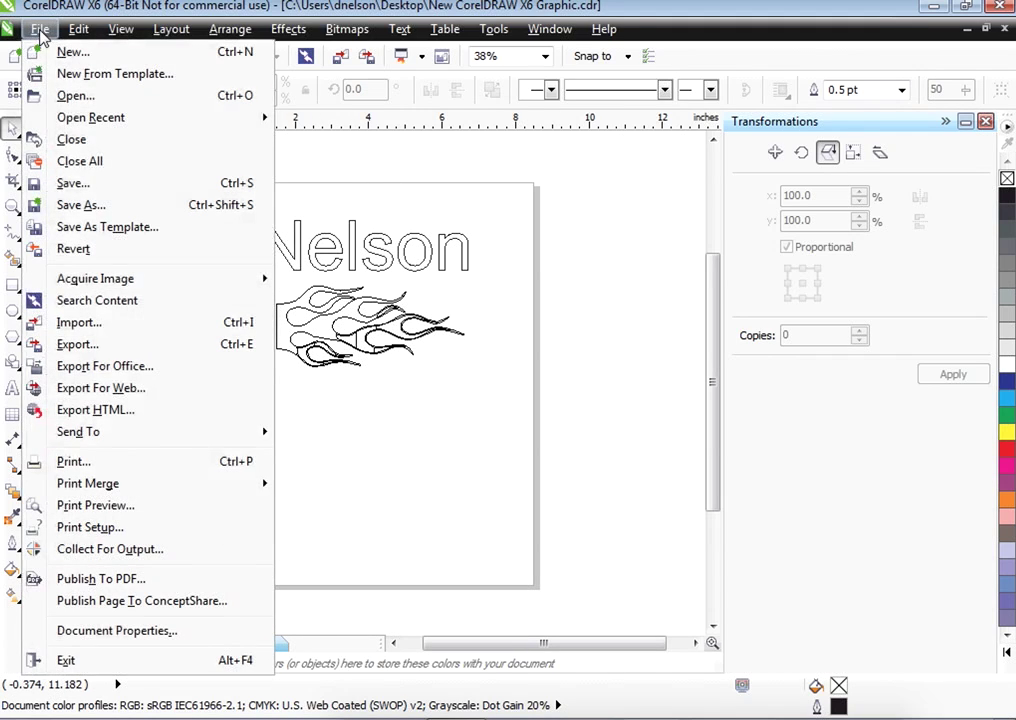
pyautogui.click(82, 206)
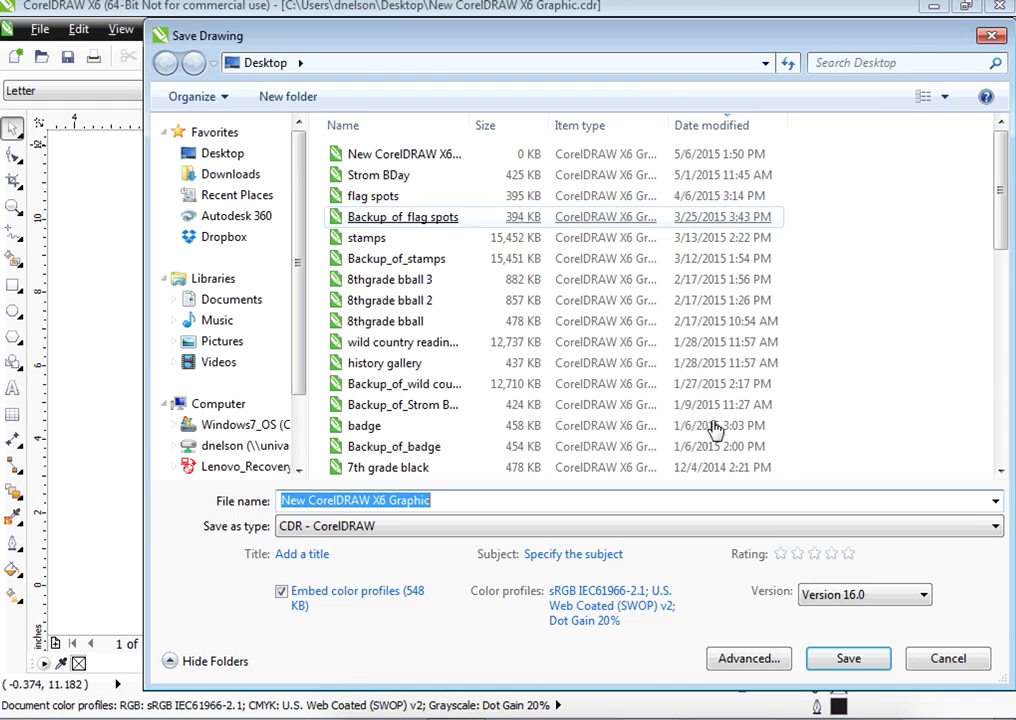
pyautogui.click(948, 659)
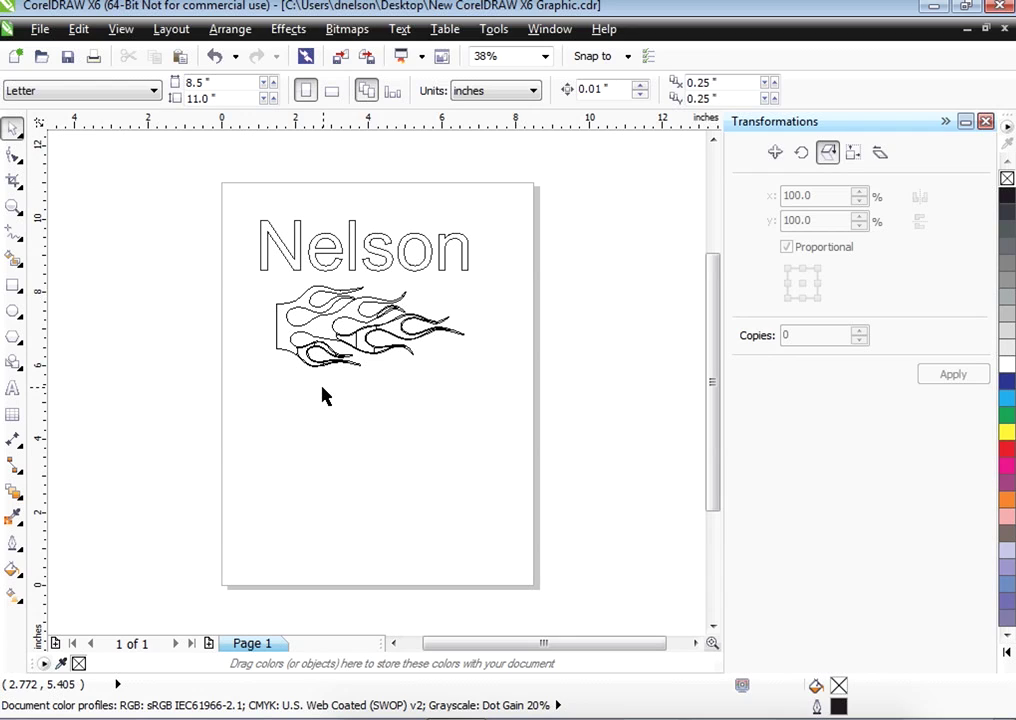
# - In the Print dialog's Layout settings, uncheck Print tiled pages
pyautogui.click(40, 29)
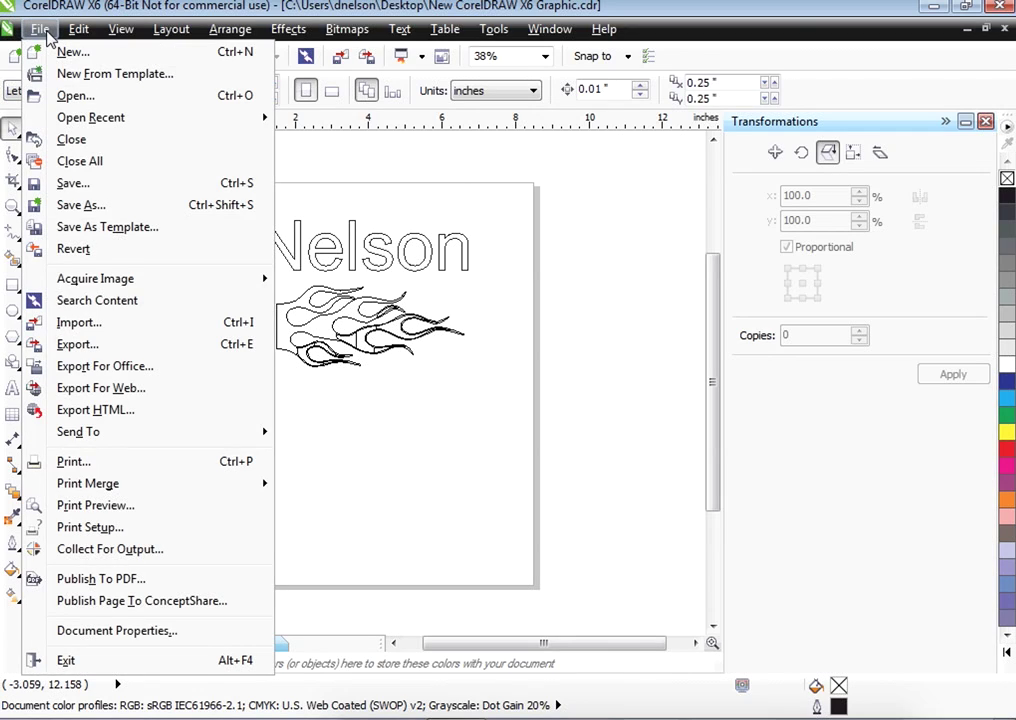
pyautogui.click(86, 467)
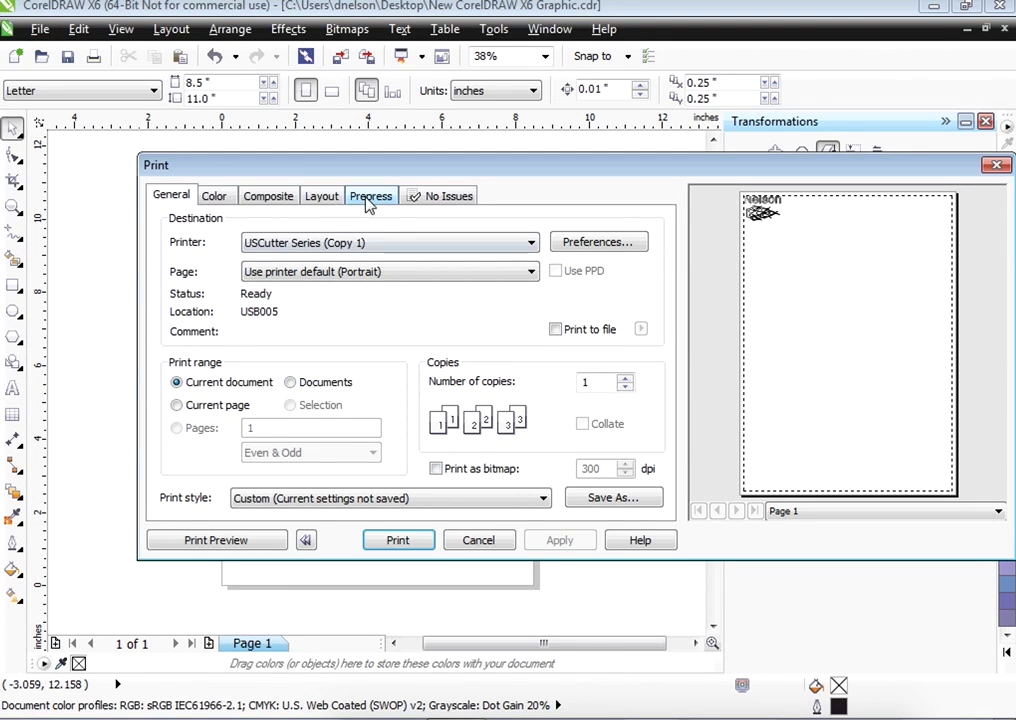
pyautogui.click(334, 197)
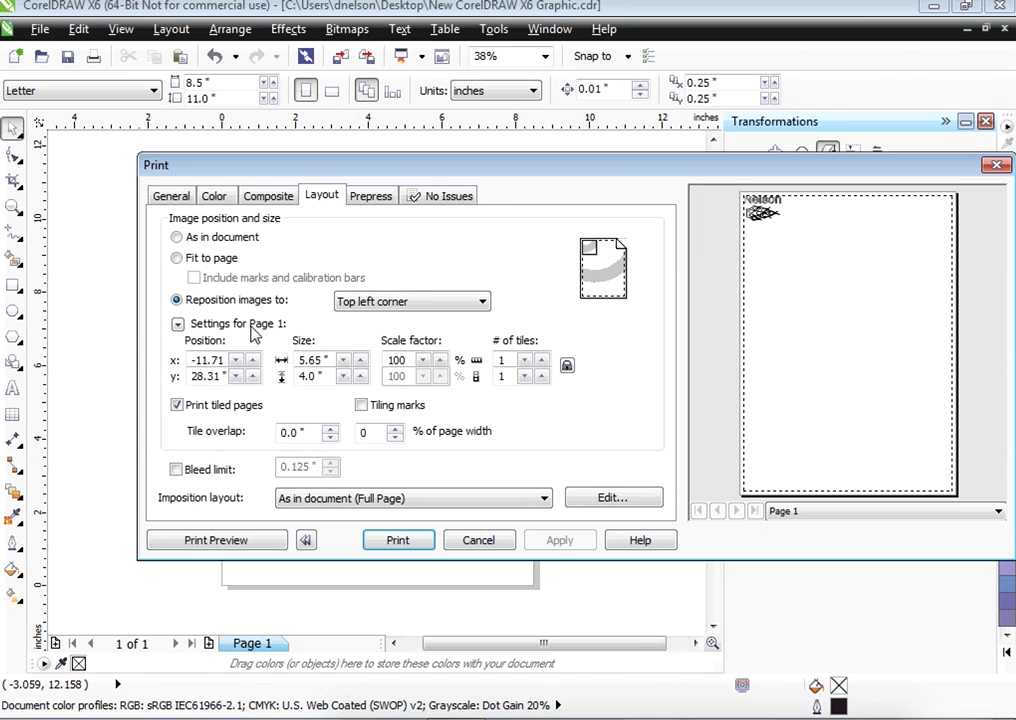
pyautogui.click(176, 406)
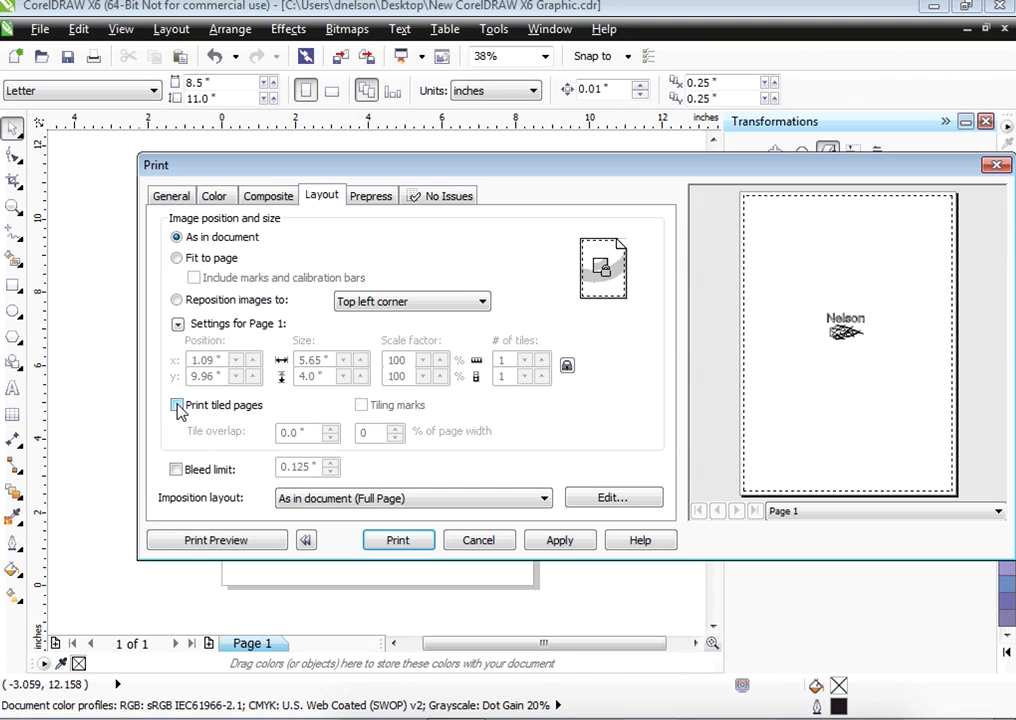
# - Keep USCutter Series (Copy 1) as the printer and re-check Print tiled pages
pyautogui.click(174, 196)
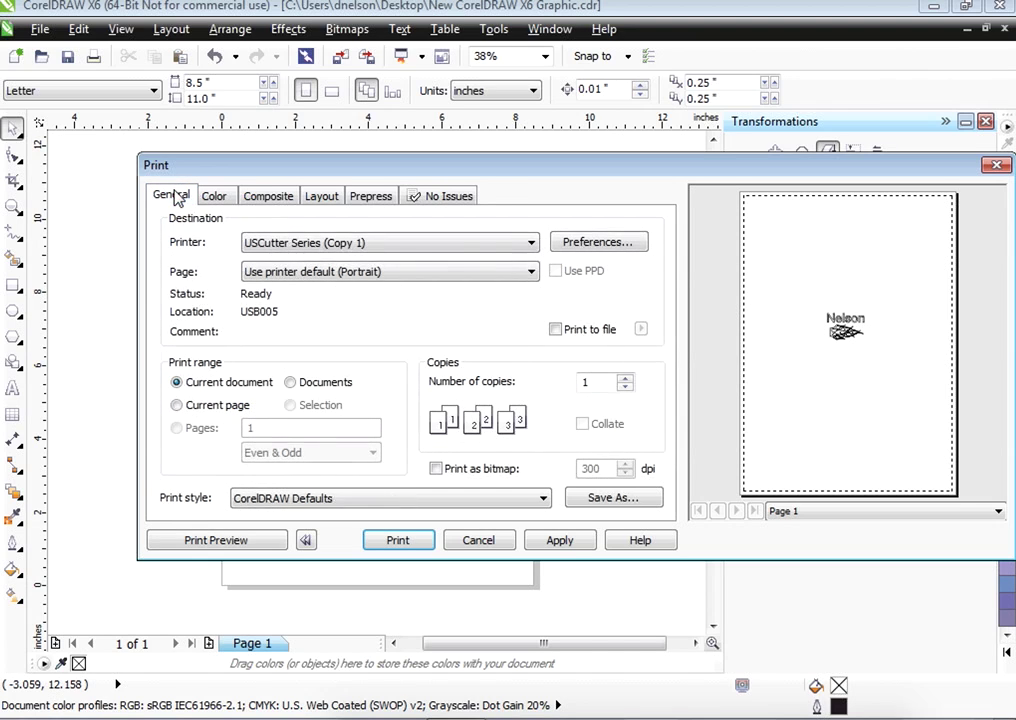
pyautogui.click(531, 241)
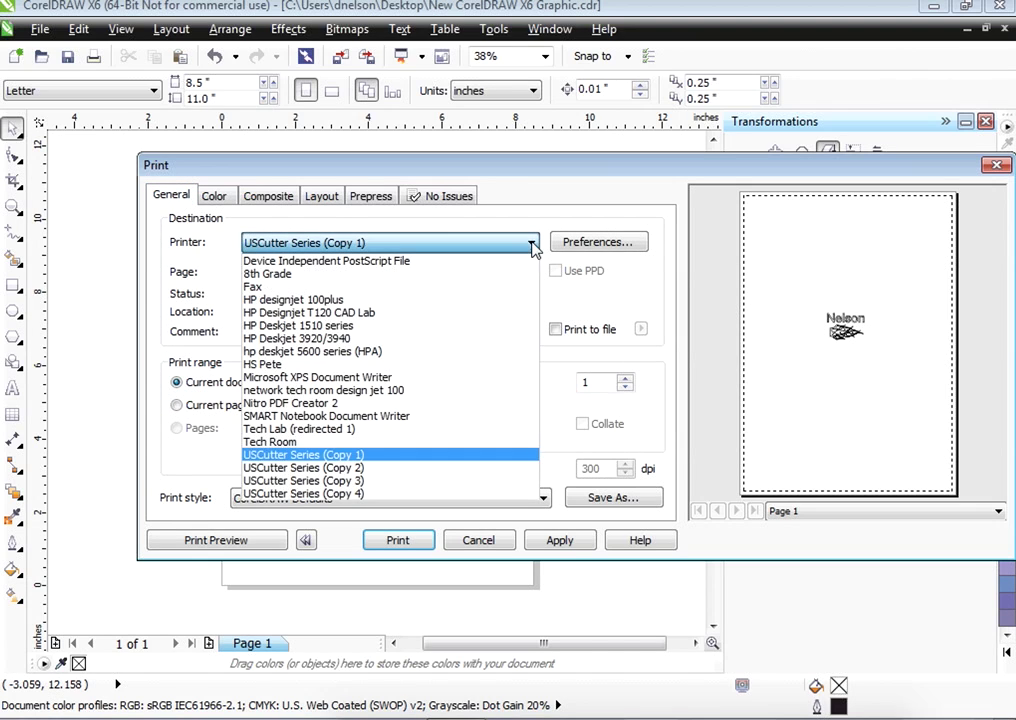
pyautogui.click(365, 457)
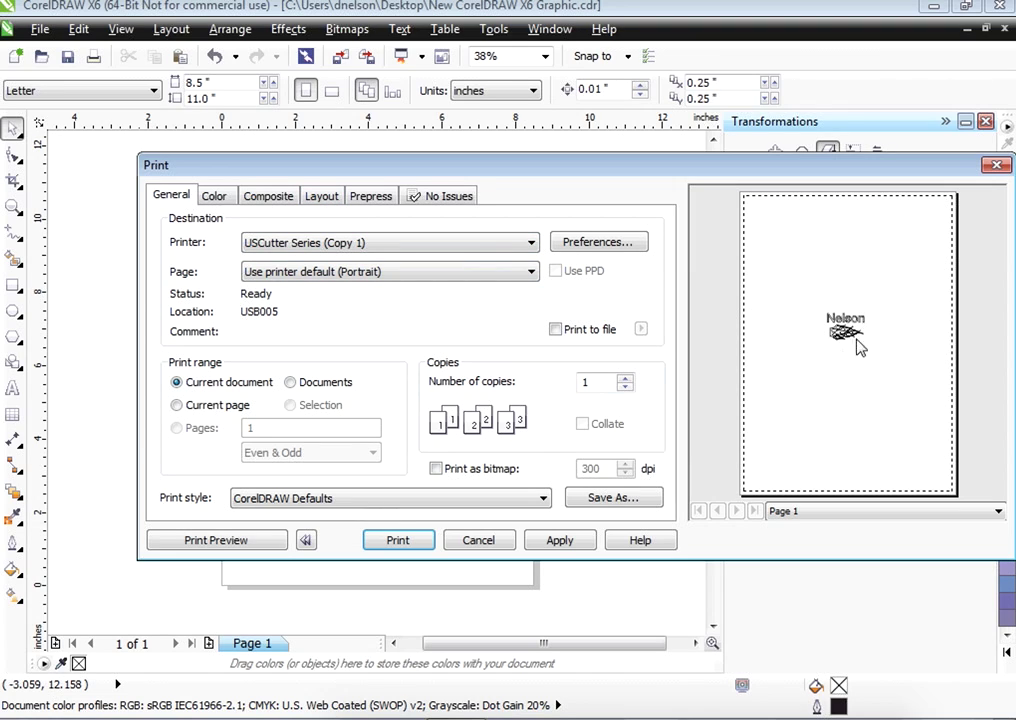
pyautogui.click(322, 197)
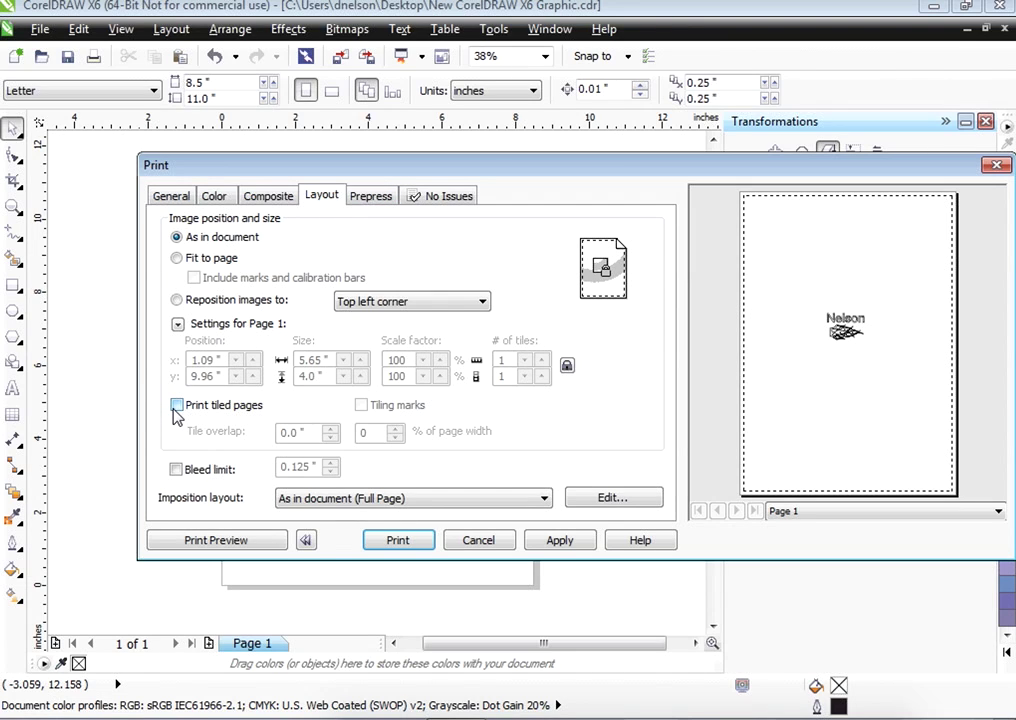
pyautogui.click(175, 407)
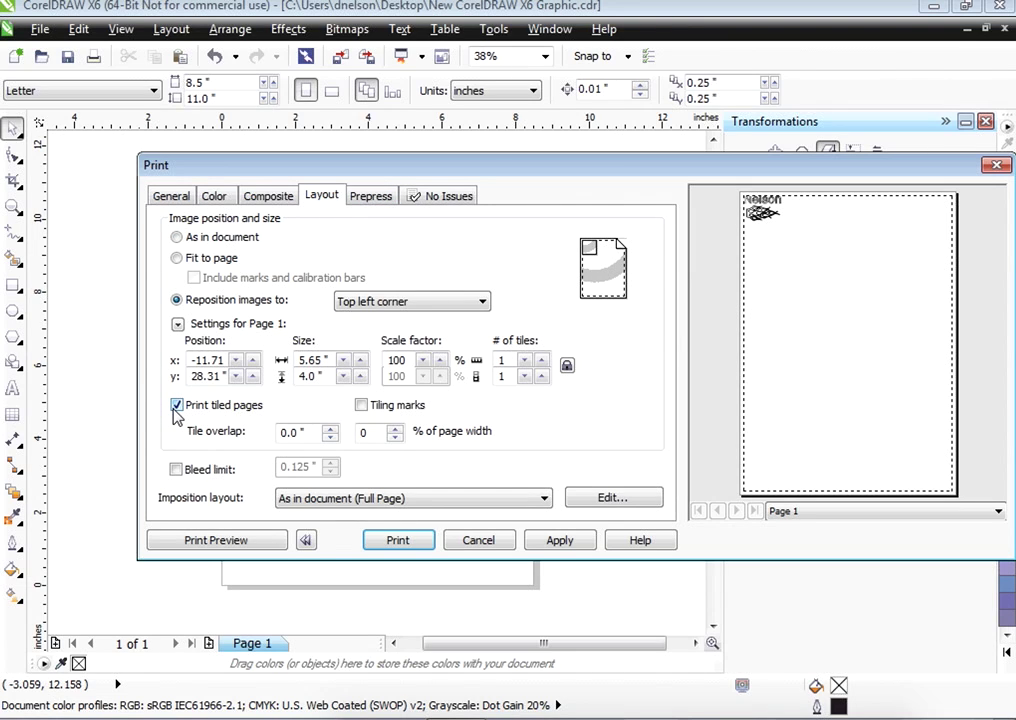